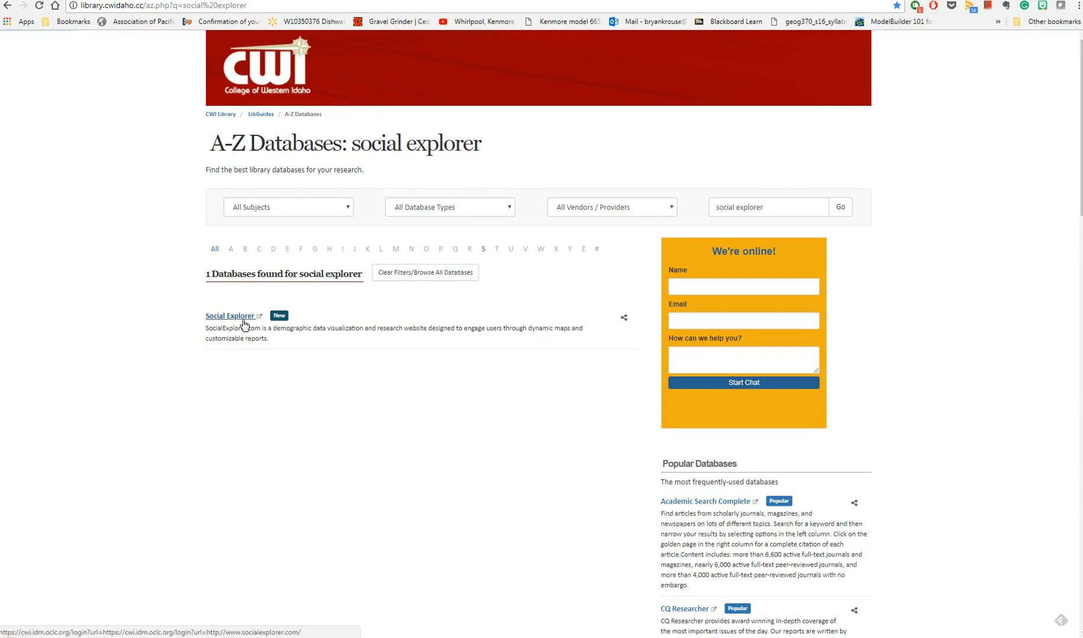
# - Open Social Explorer from the library's database list and log in to reach the US demography map
pyautogui.click(243, 324)
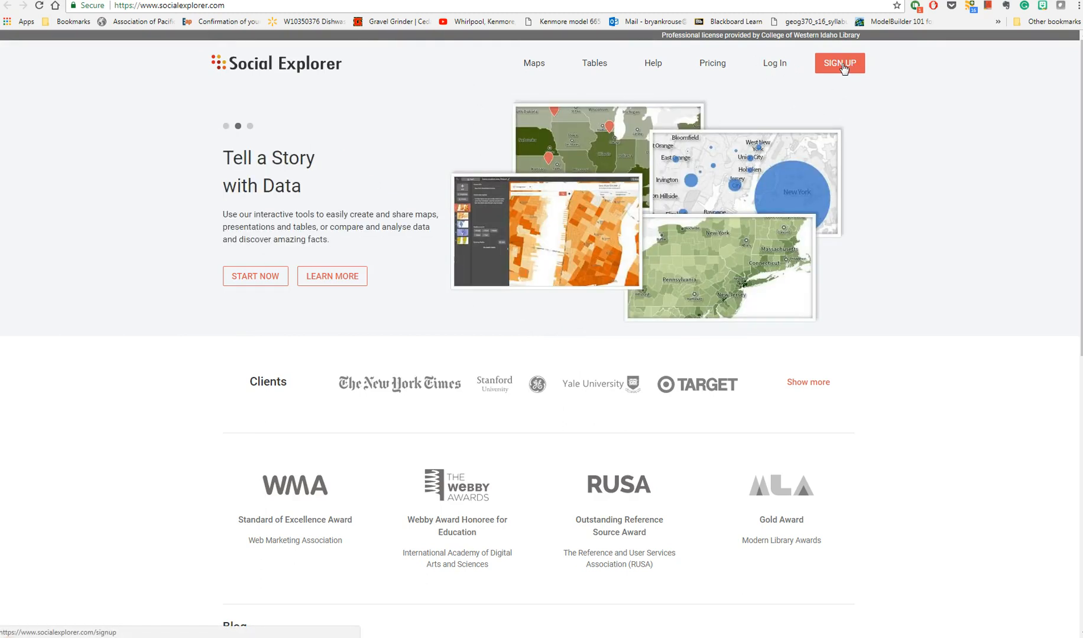
pyautogui.click(774, 65)
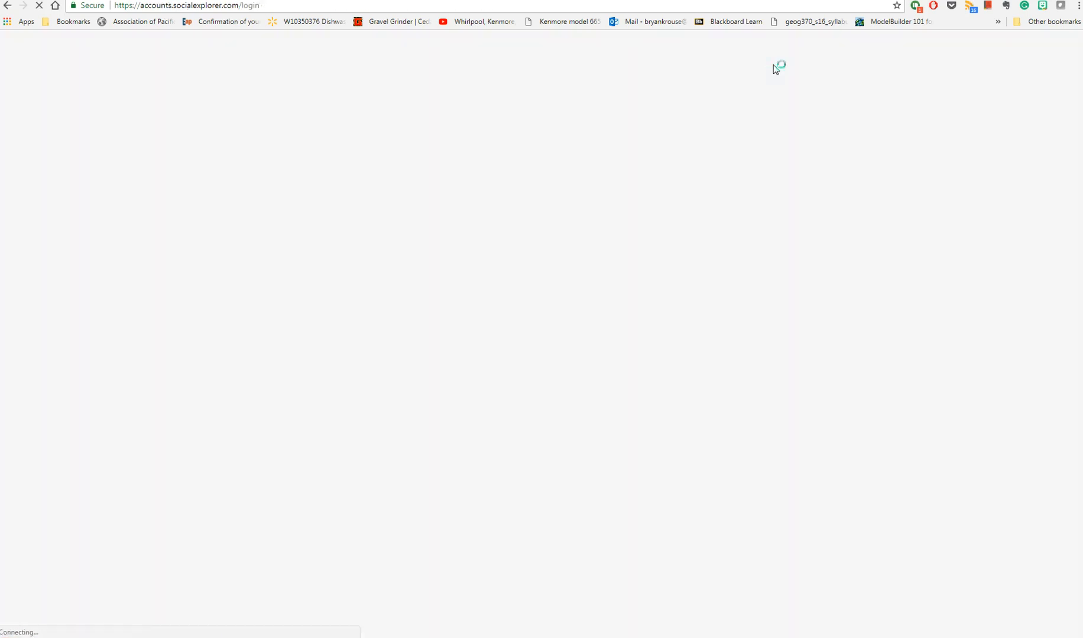
pyautogui.click(647, 437)
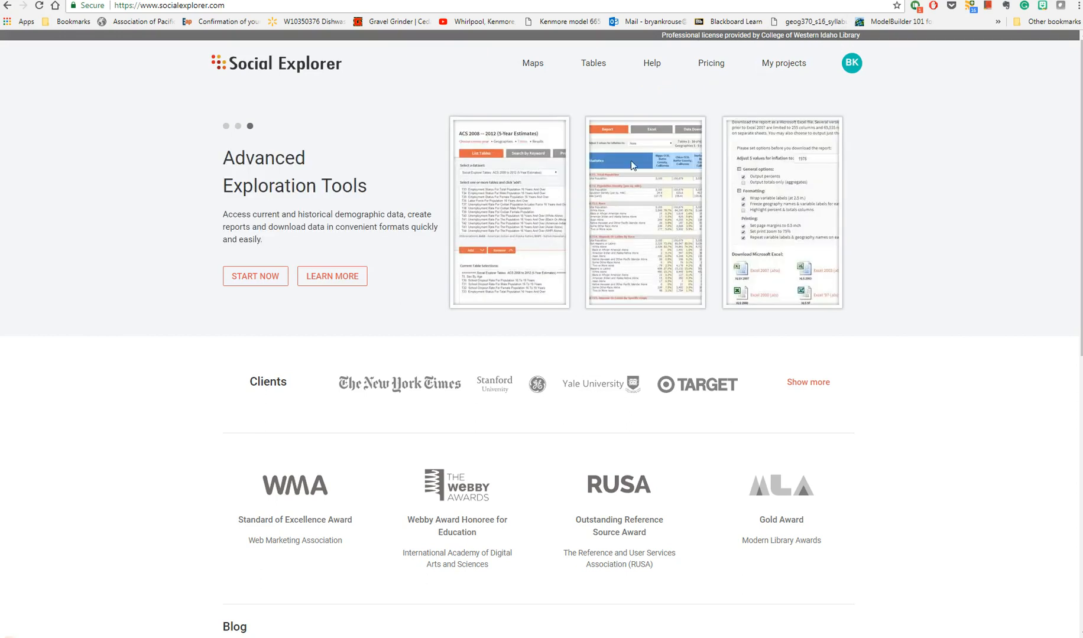
pyautogui.click(270, 279)
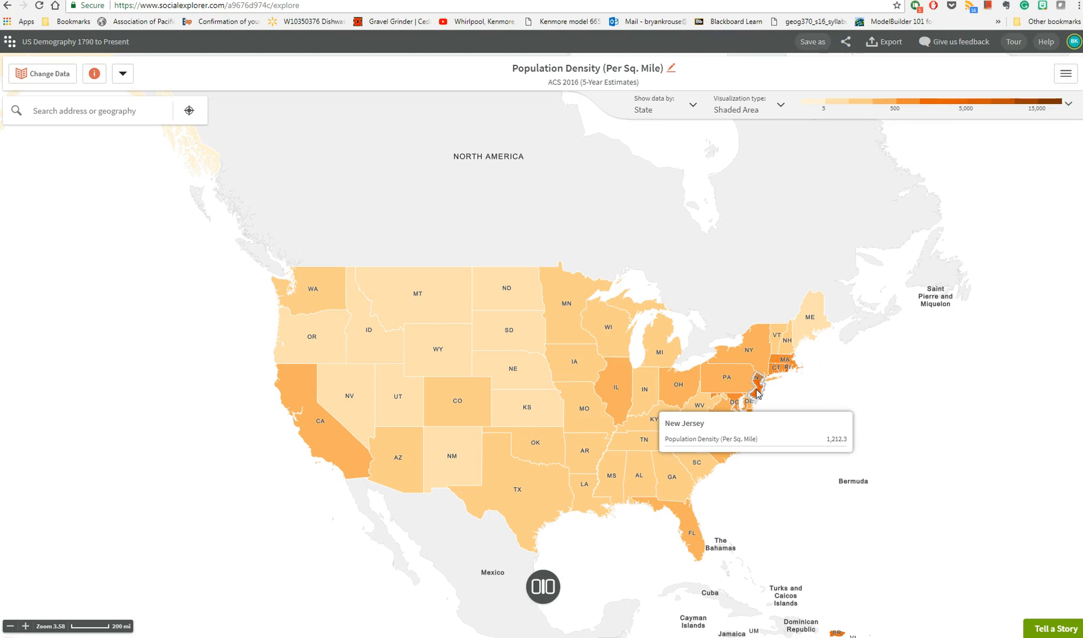
# - Browse the map's available data categories for 2015 and 2014, ending on survey year 2016
pyautogui.click(65, 81)
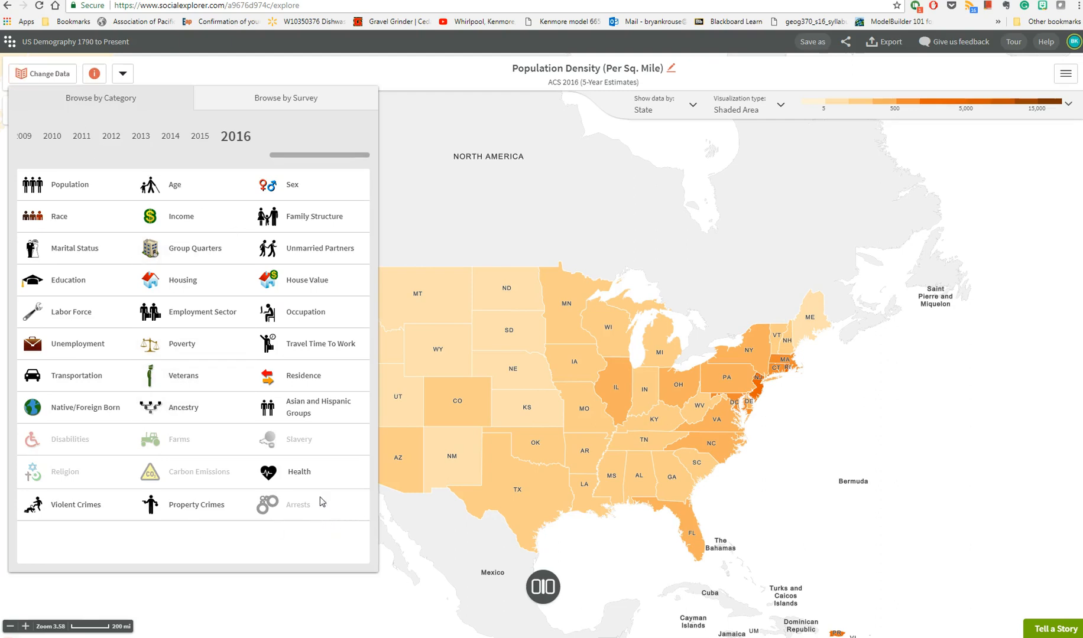
pyautogui.click(200, 137)
pyautogui.click(170, 137)
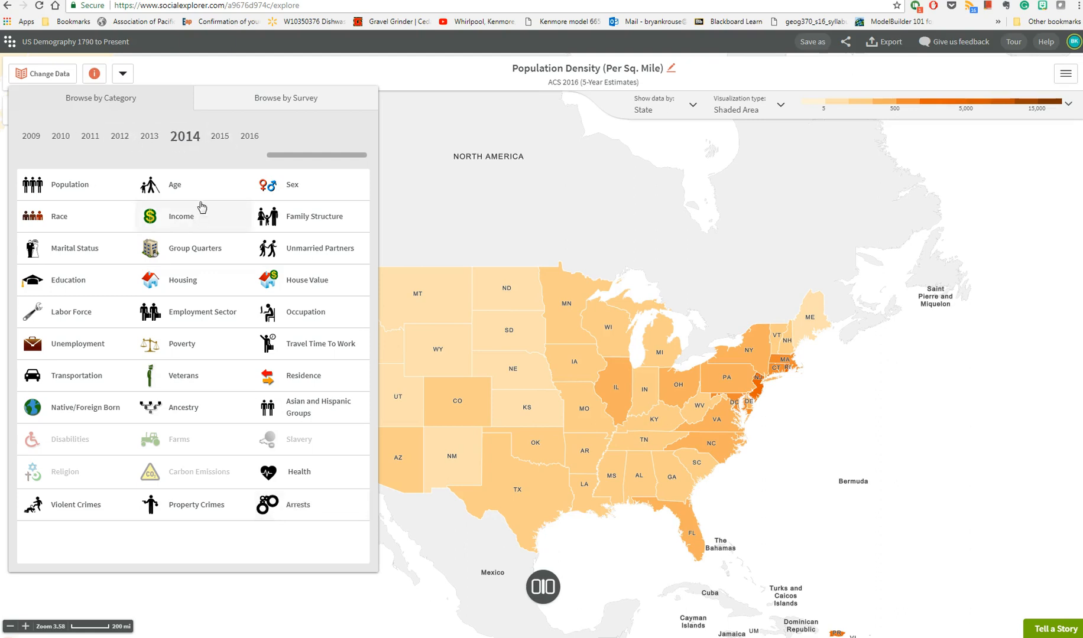
pyautogui.click(228, 138)
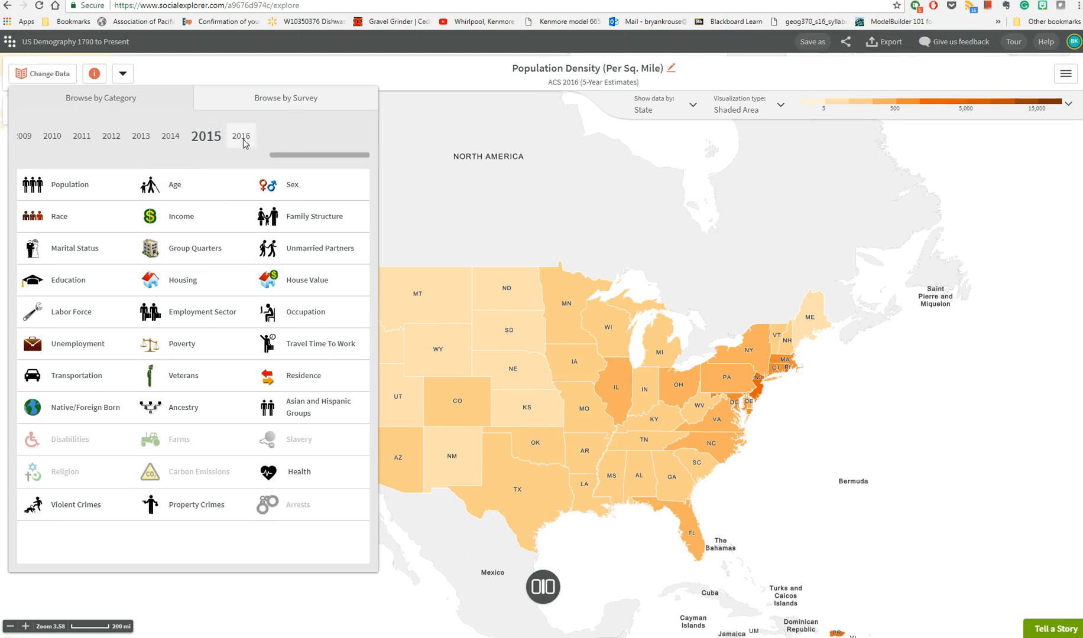
pyautogui.click(243, 140)
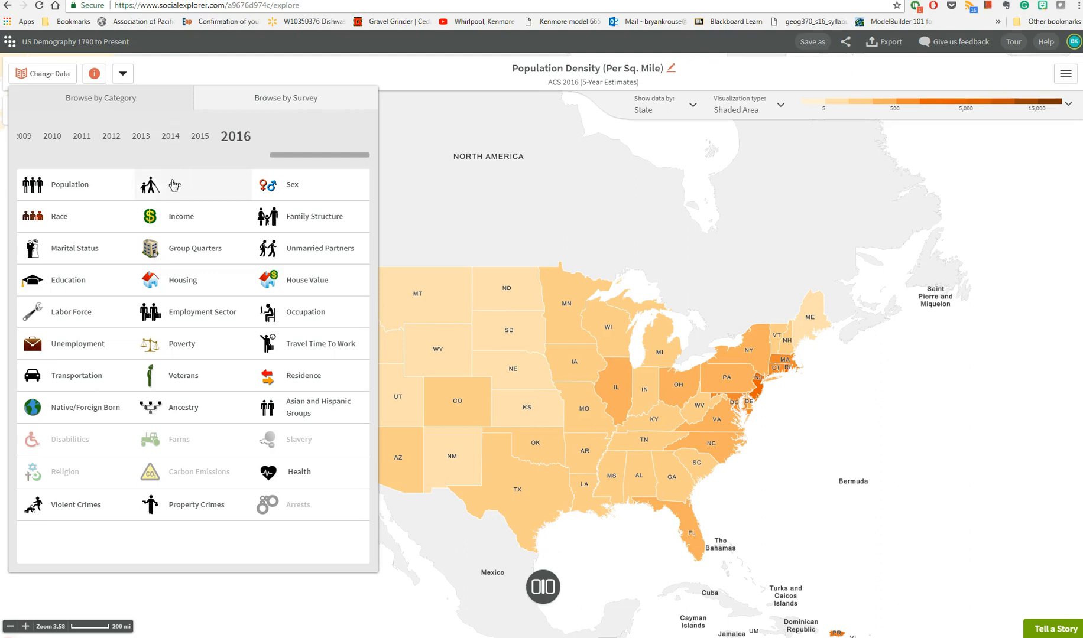
# - Map the 2016 Income variable for households earning less than $40,000 from the ACS 2016 5-Year Estimates
pyautogui.click(190, 217)
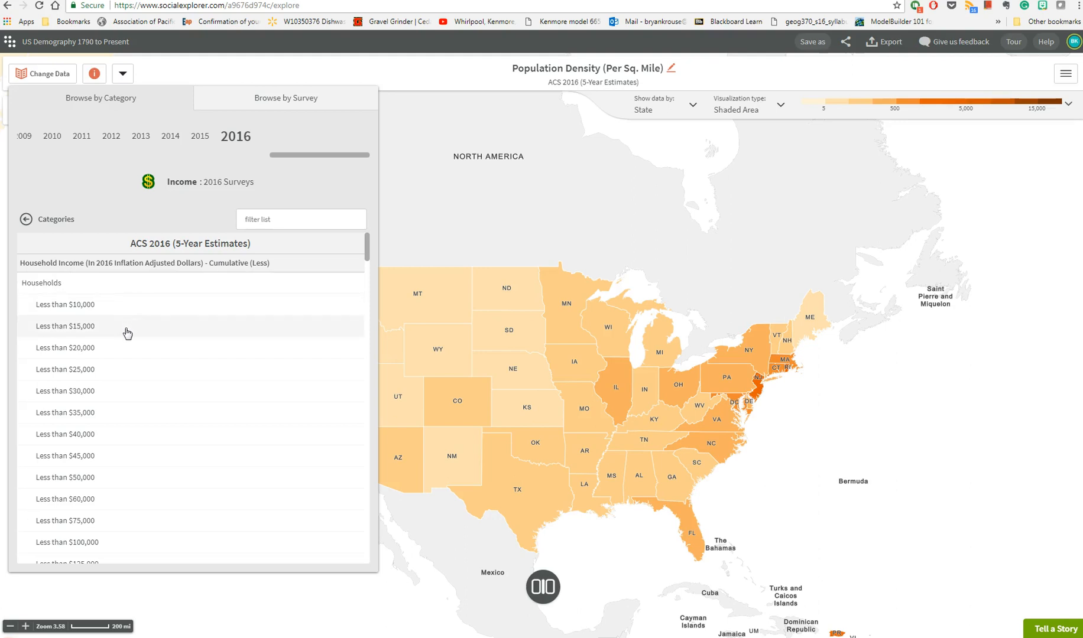
pyautogui.scroll(-4, 127, 333)
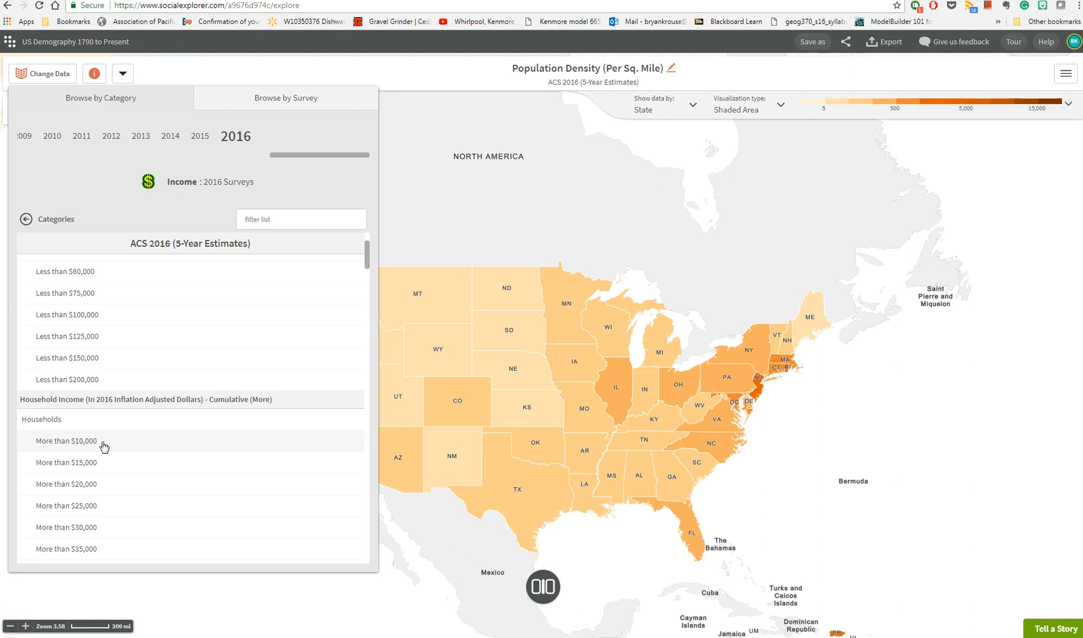
pyautogui.scroll(4, 104, 446)
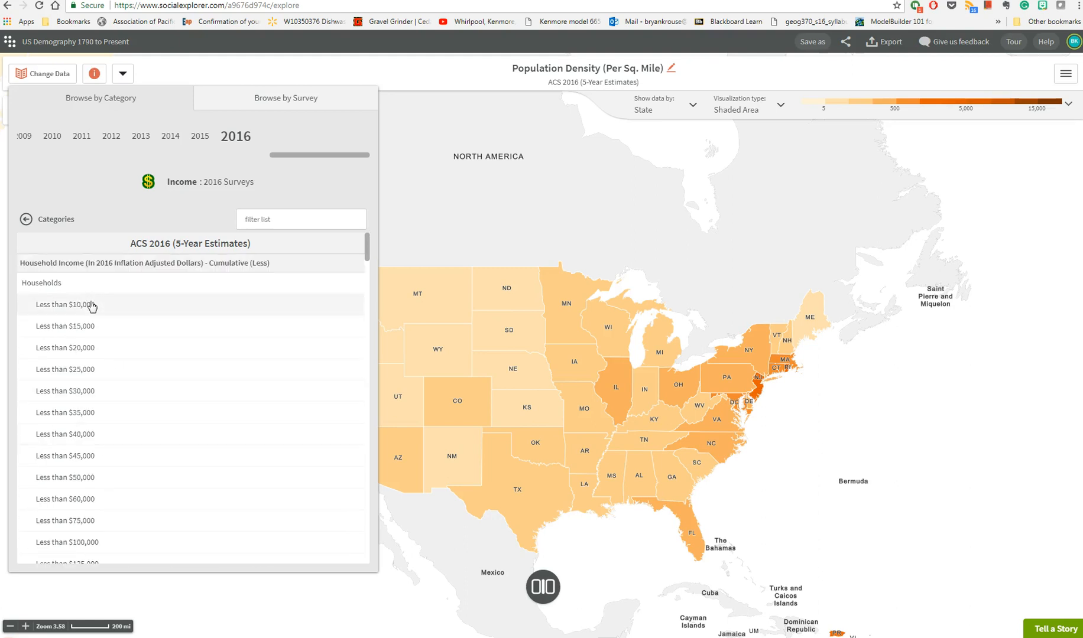
pyautogui.click(93, 435)
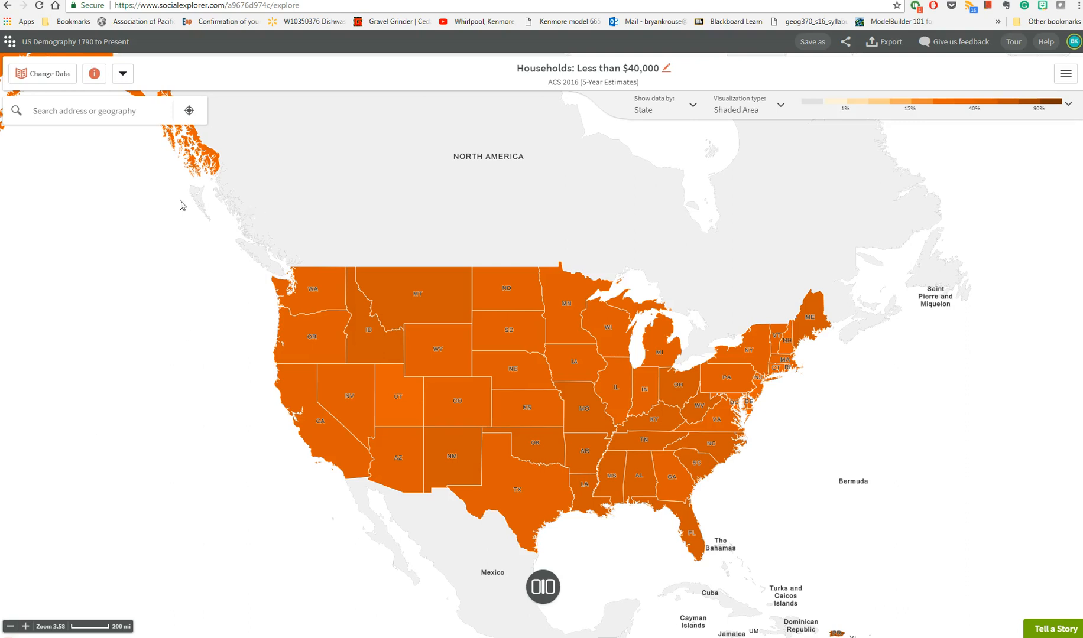
# - Center the map on the place Spokane, WA using a geography search, and clear the search text
pyautogui.click(93, 111)
pyautogui.write('Spokane')
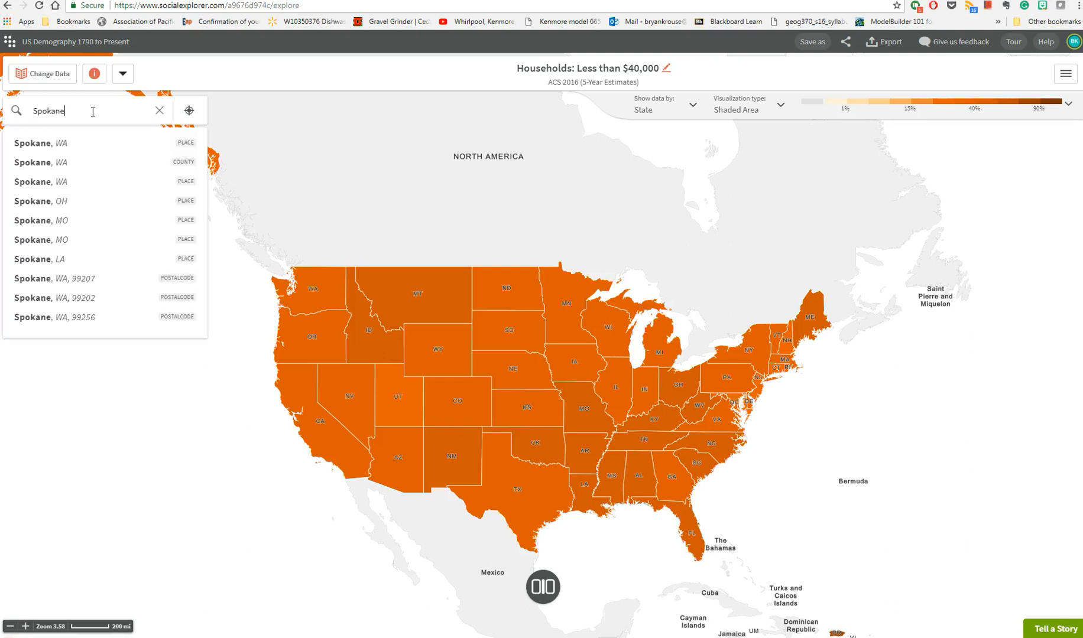
pyautogui.click(189, 150)
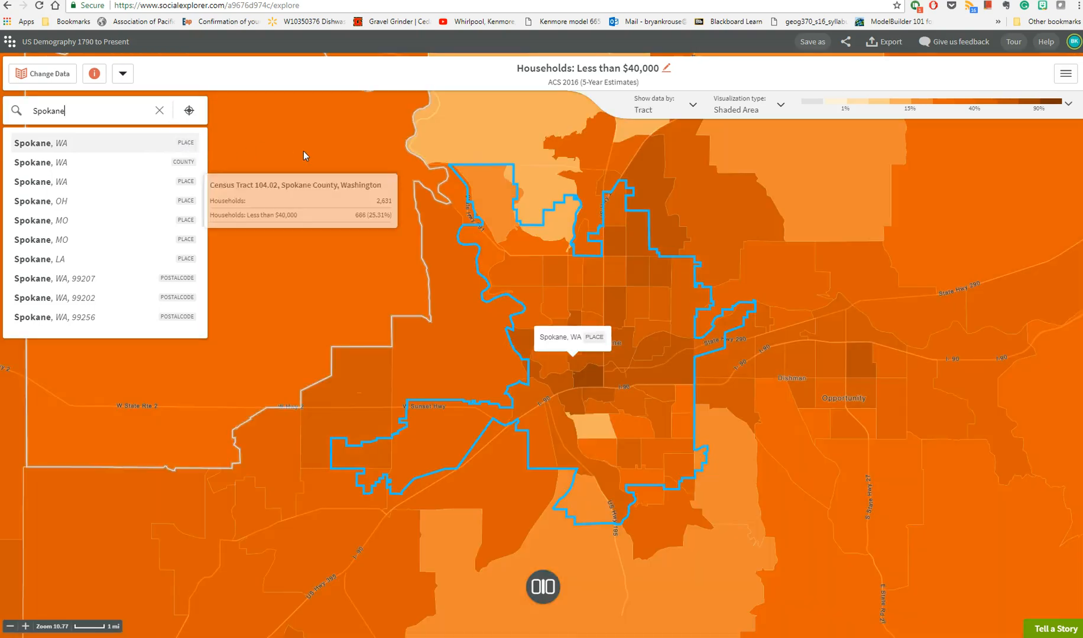
pyautogui.click(159, 112)
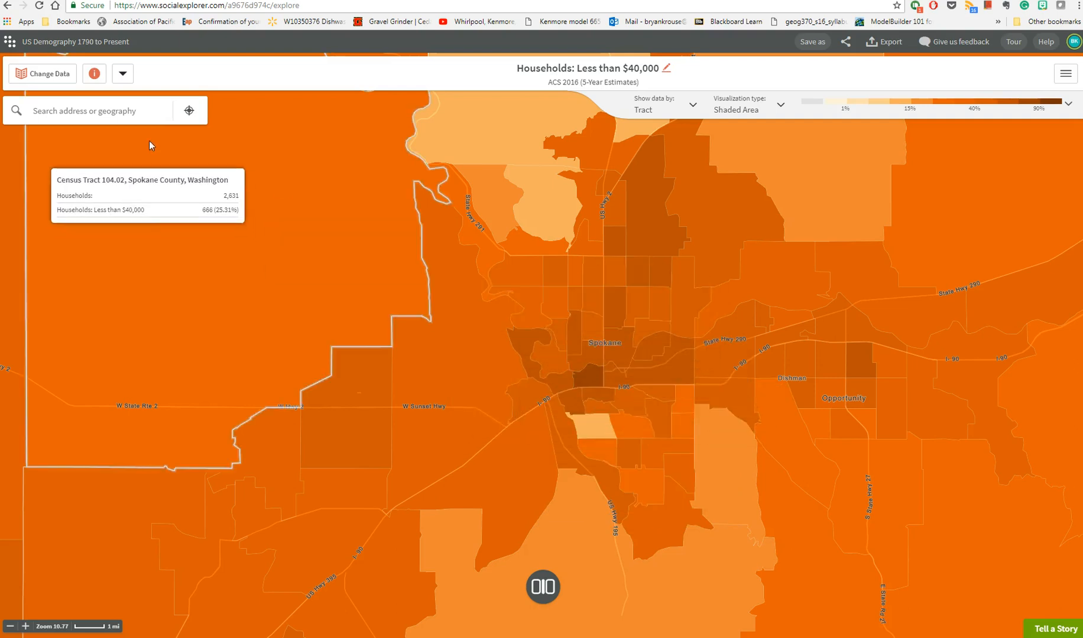
# - Change the mapped income variable to households earning more than $150,000
pyautogui.click(49, 81)
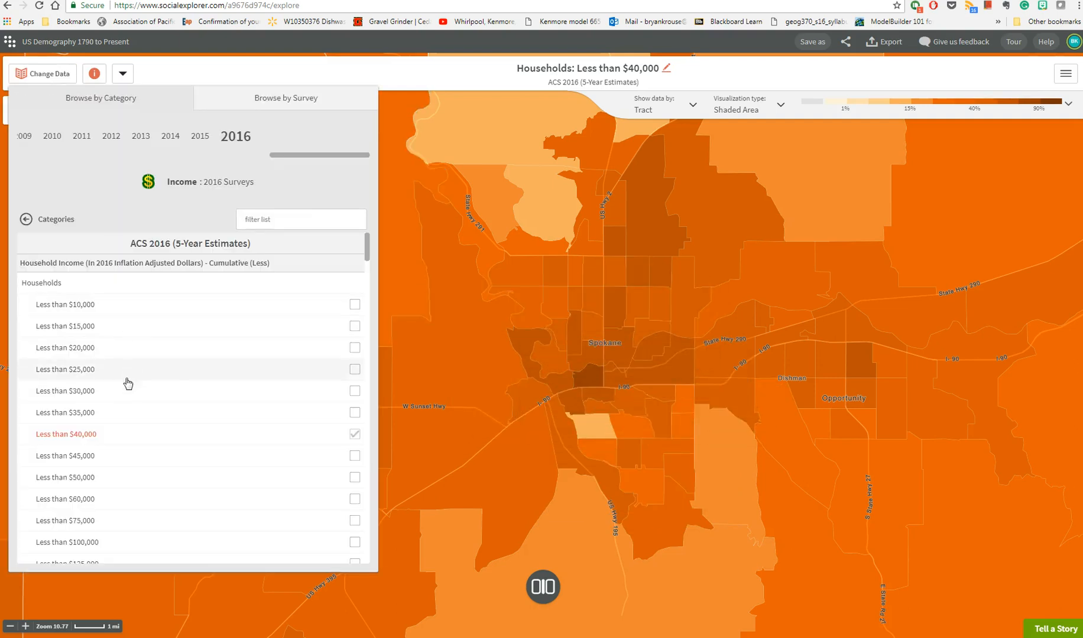
pyautogui.scroll(-1, 123, 499)
pyautogui.scroll(-1, 122, 499)
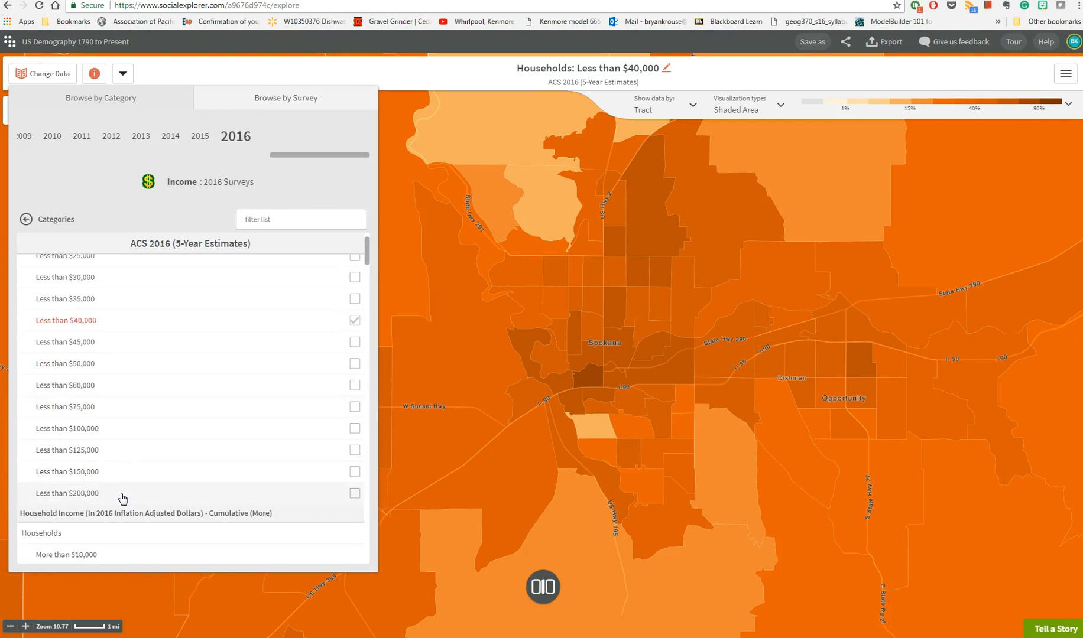
pyautogui.scroll(-5, 122, 499)
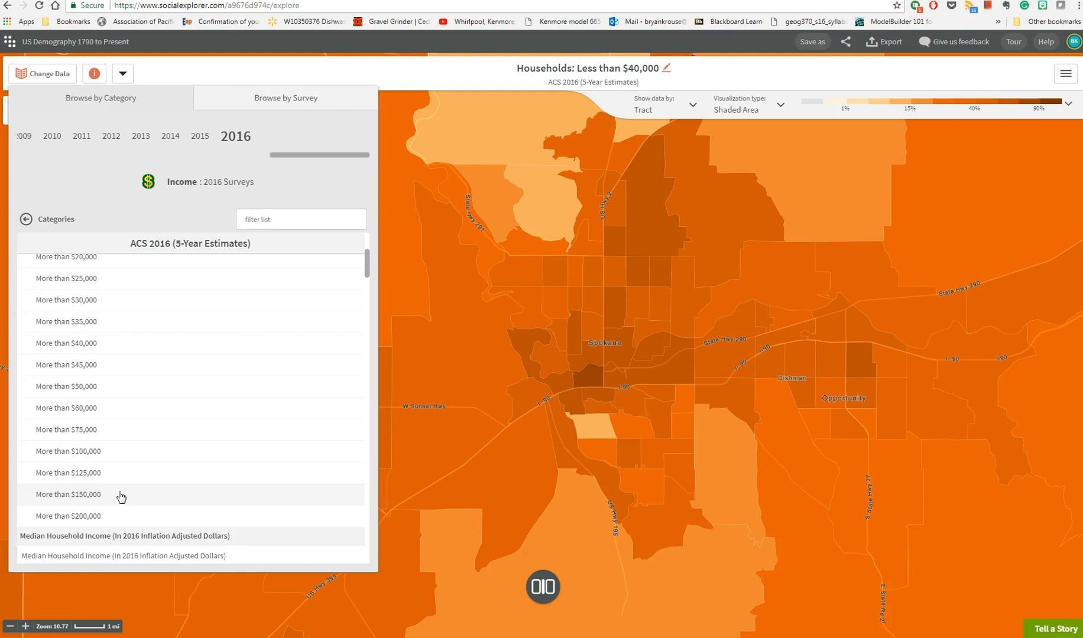
pyautogui.click(120, 496)
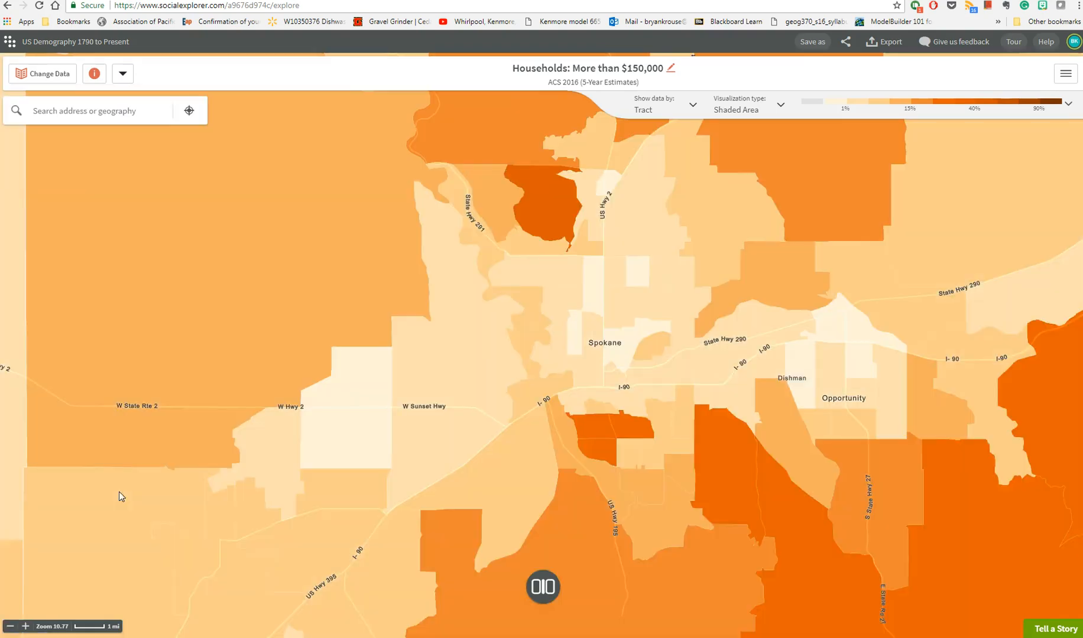
# - Save the current variable selection for households earning more than $150,000
pyautogui.moveTo(588, 426)
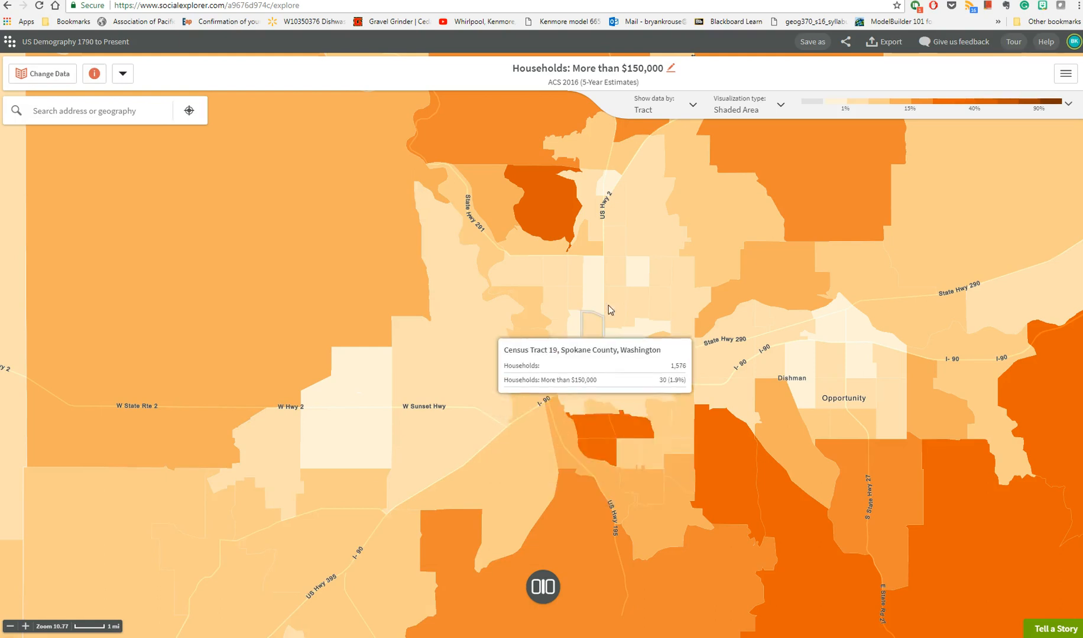
pyautogui.moveTo(629, 286)
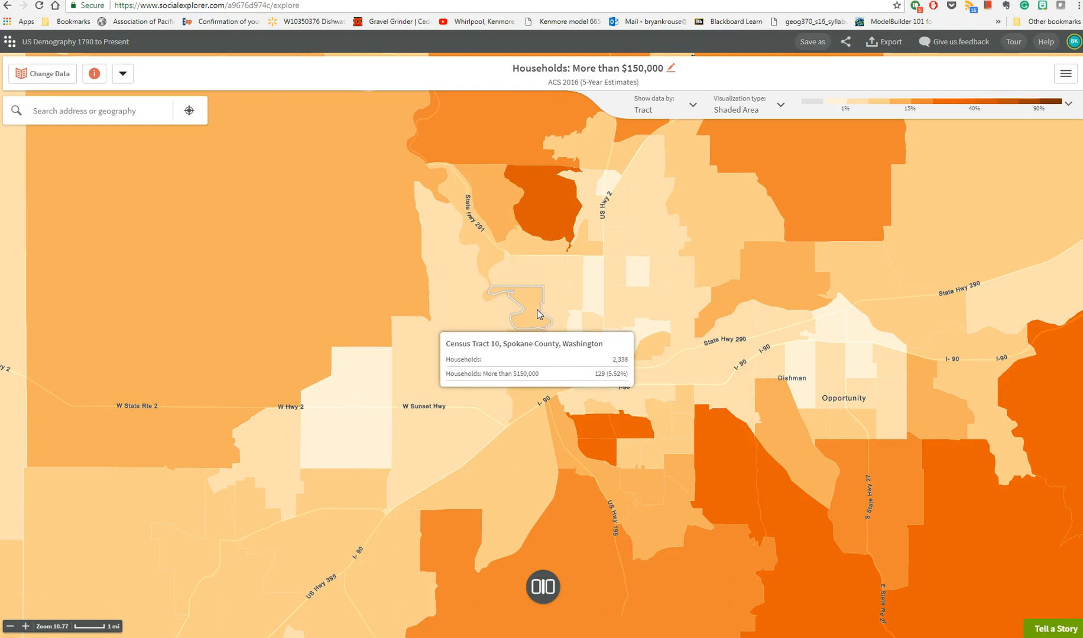
pyautogui.click(126, 79)
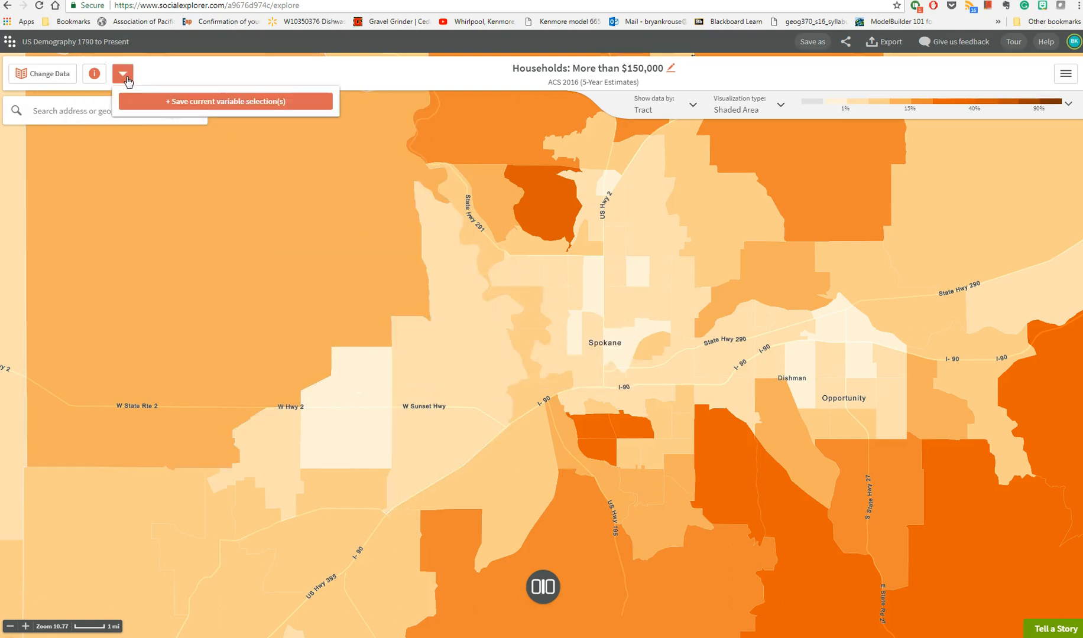
pyautogui.click(232, 110)
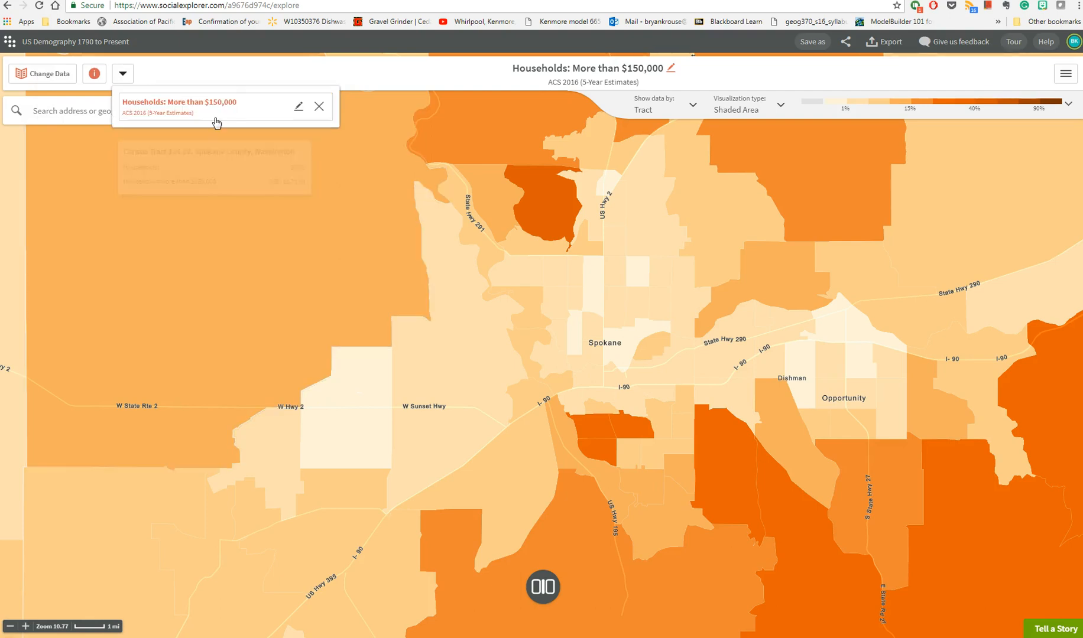
# - Change the map data to the Sex category's Female population from the ACS 2016 5-Year Estimates
pyautogui.click(46, 78)
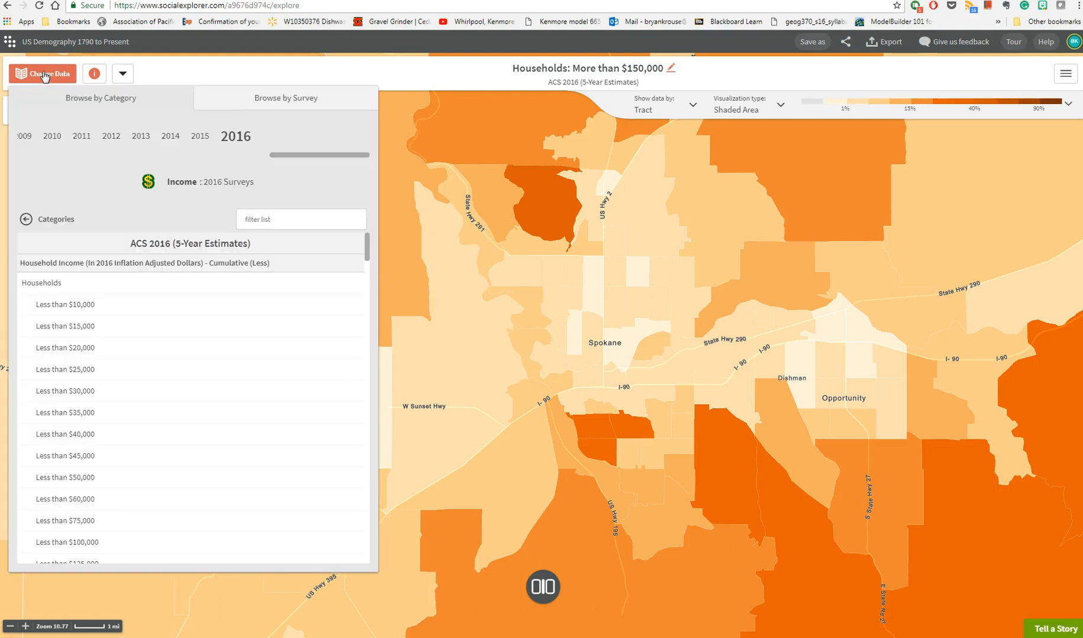
pyautogui.click(60, 223)
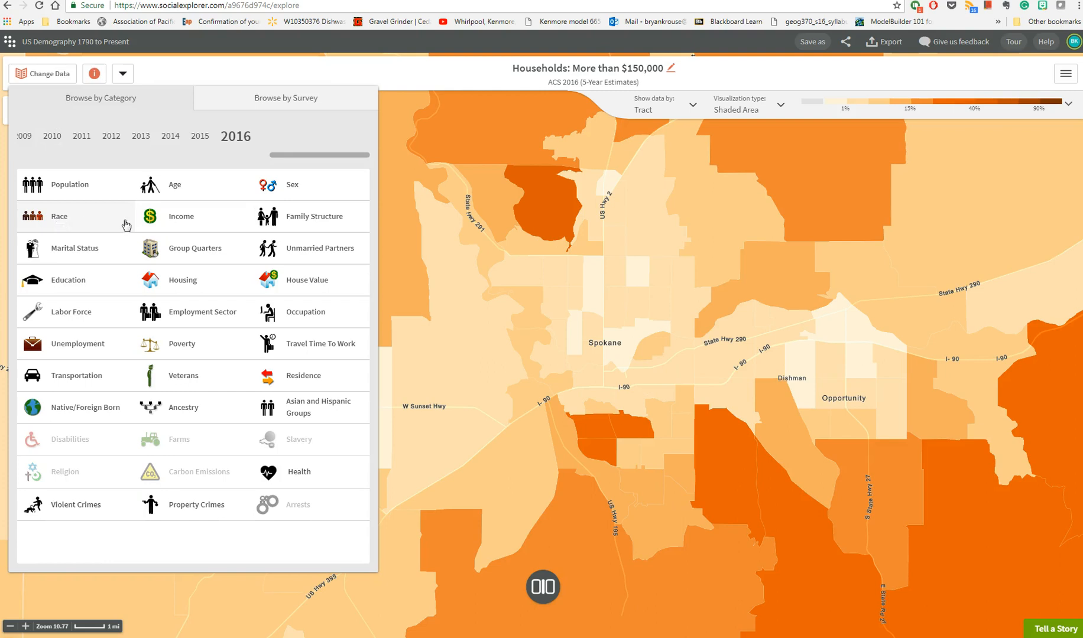
pyautogui.click(284, 195)
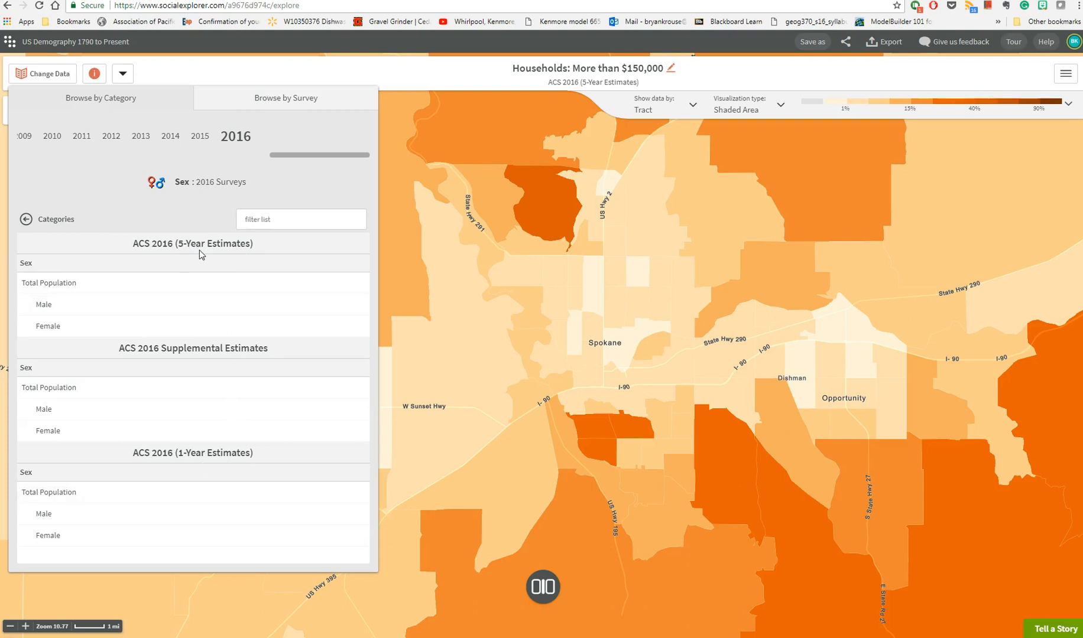
pyautogui.click(59, 329)
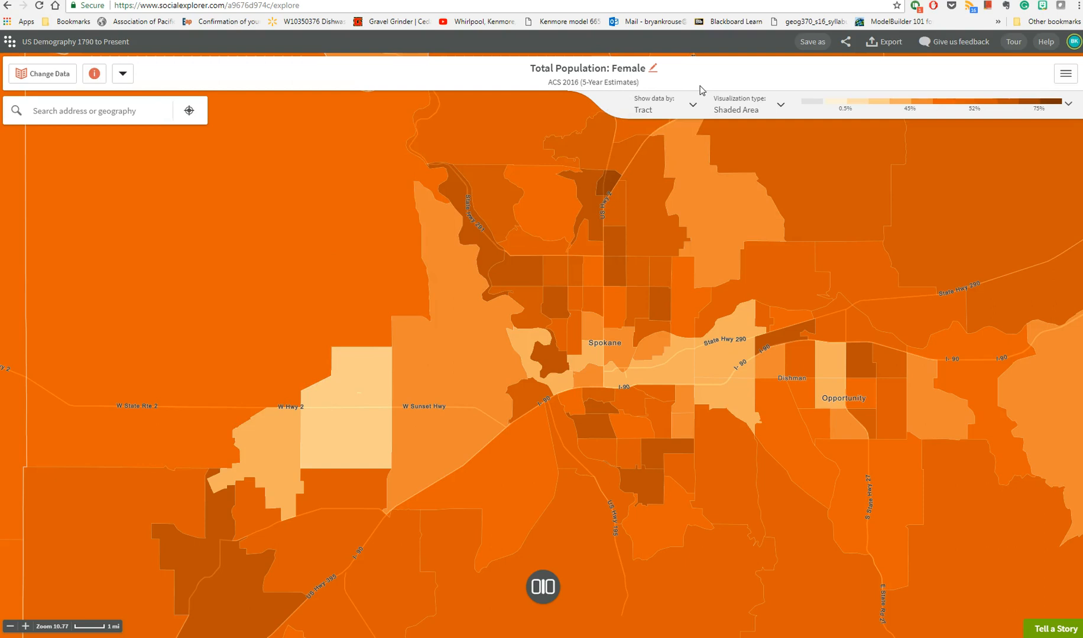
# - Inspect female population by census tract around Spokane and check which geography levels the data can be shown by
pyautogui.moveTo(556, 369)
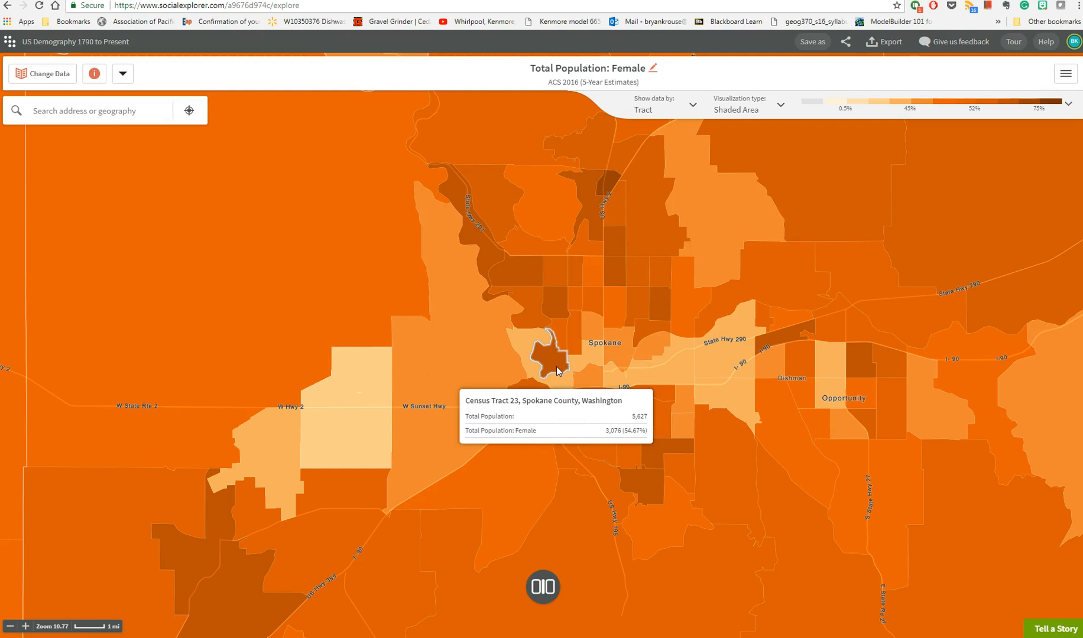
pyautogui.moveTo(318, 443)
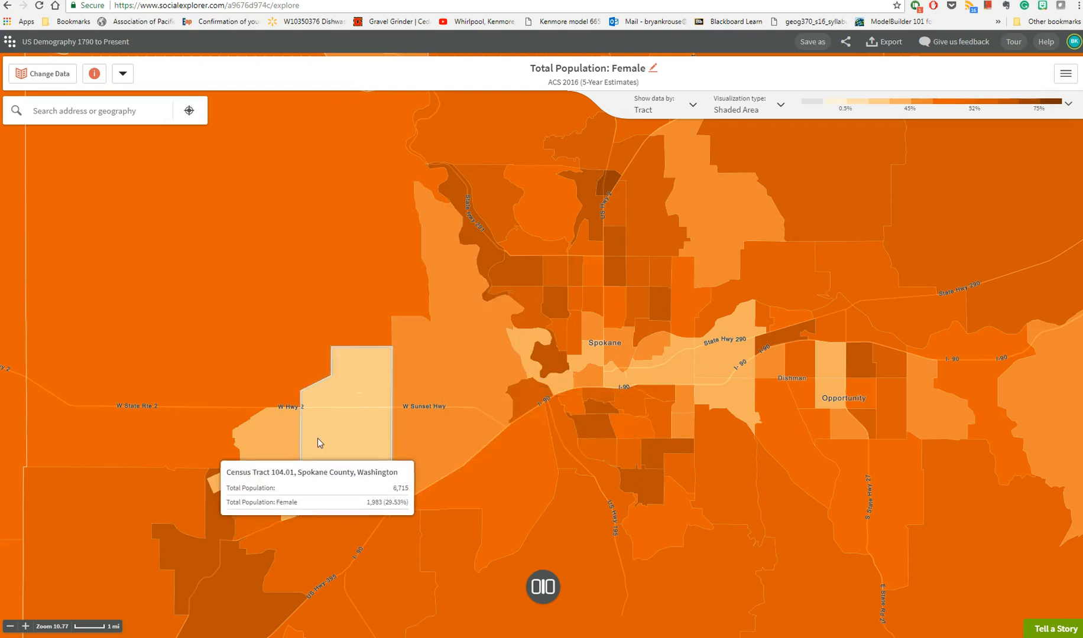
pyautogui.moveTo(604, 182)
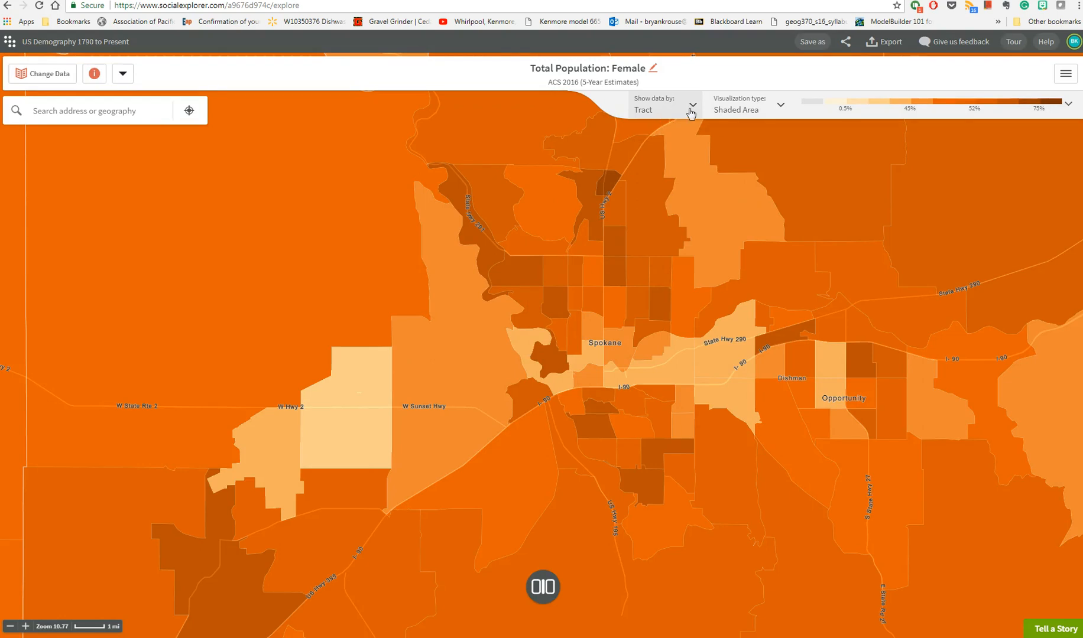
pyautogui.click(690, 112)
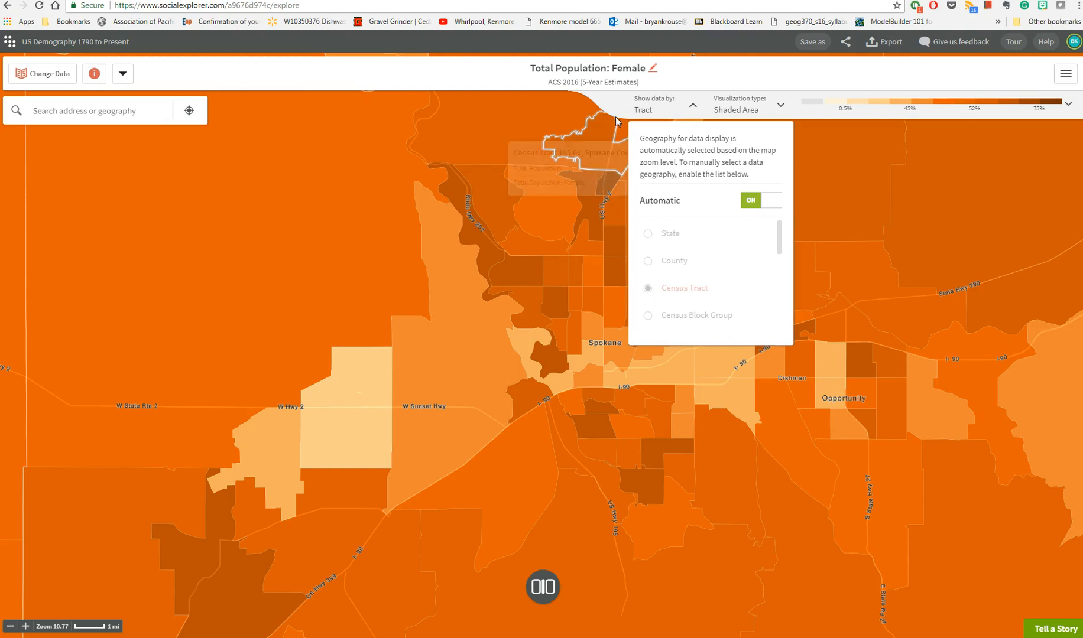
pyautogui.click(692, 105)
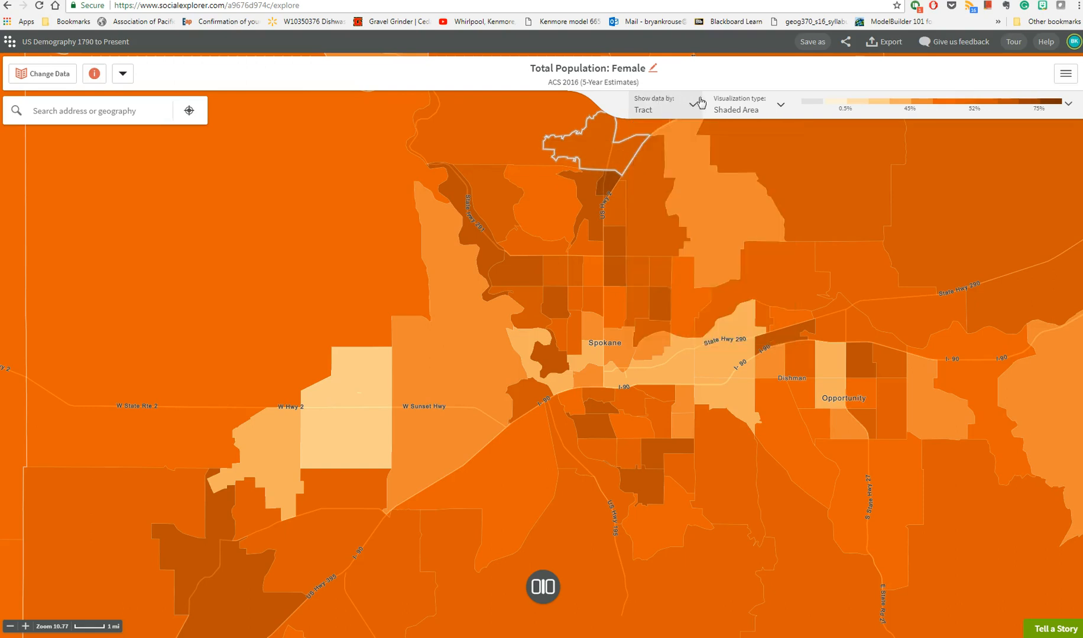
# - Preview the female population map as Bubbles and return it to Shaded Area
pyautogui.click(781, 106)
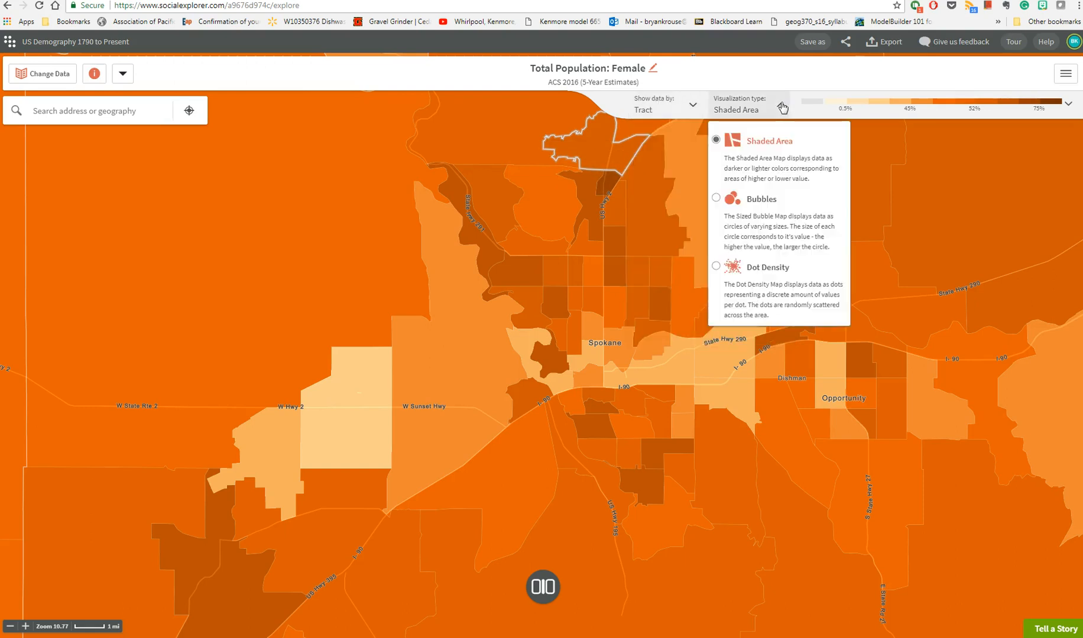
pyautogui.click(756, 201)
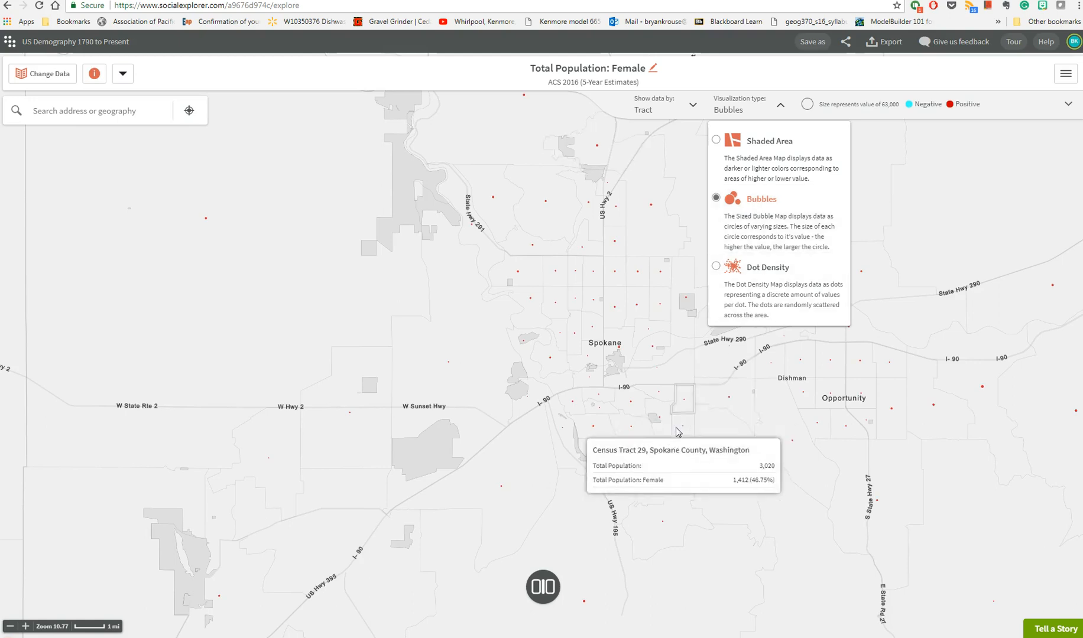
pyautogui.click(749, 155)
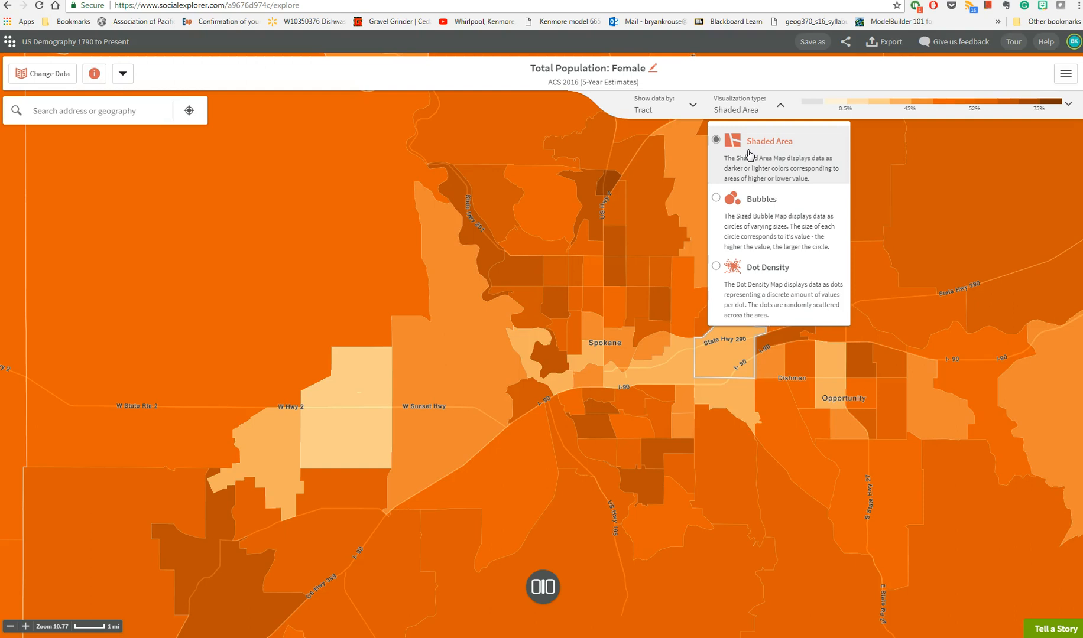
# - Check the variable details for the mapped Female population and the data dictionary link, then close them
pyautogui.click(94, 74)
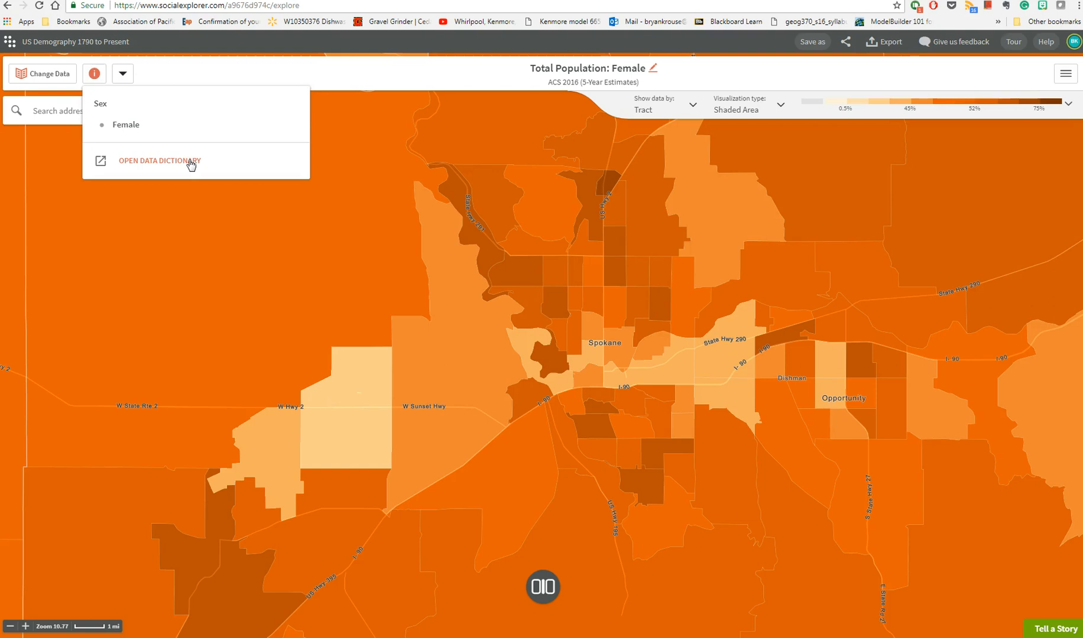
pyautogui.click(197, 71)
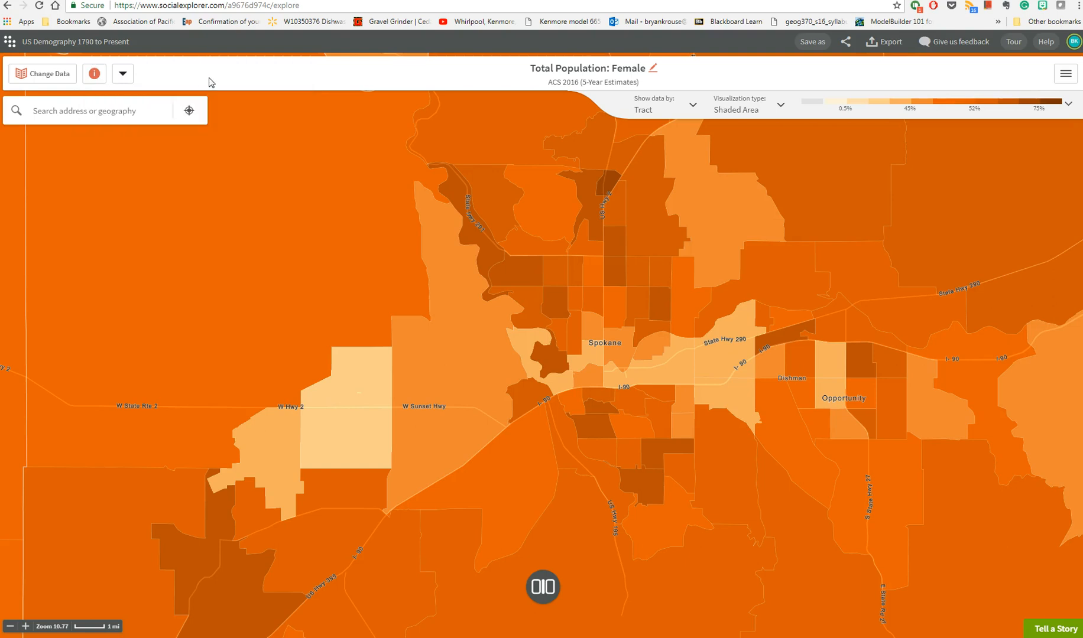
pyautogui.moveTo(752, 350)
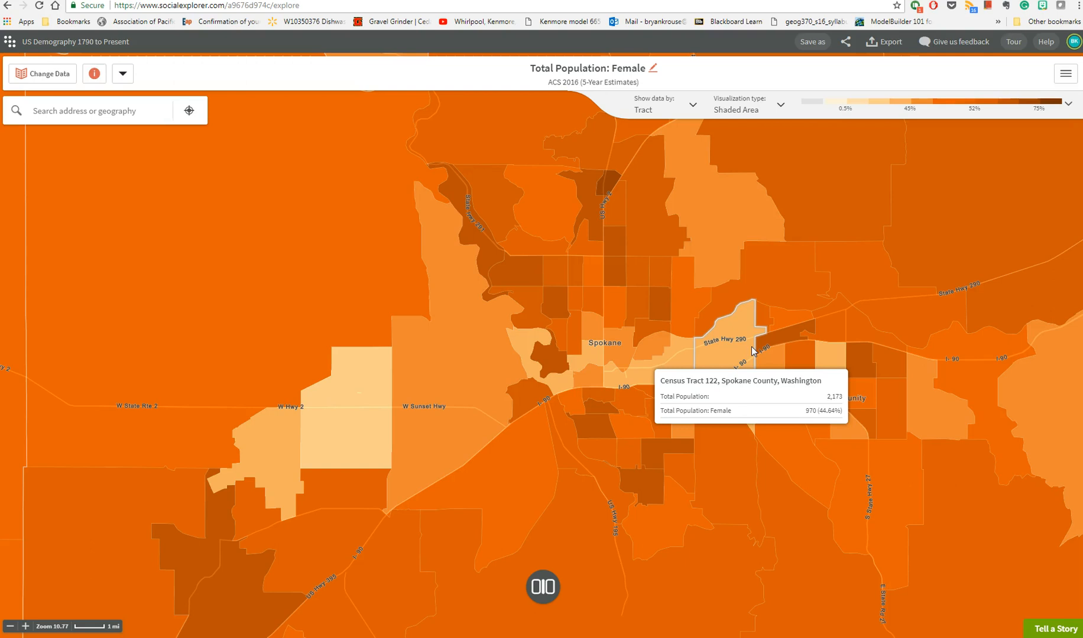
# - Split the map into a side-by-side comparison and show the saved Households: More than $150,000 variable on the left map
pyautogui.click(546, 593)
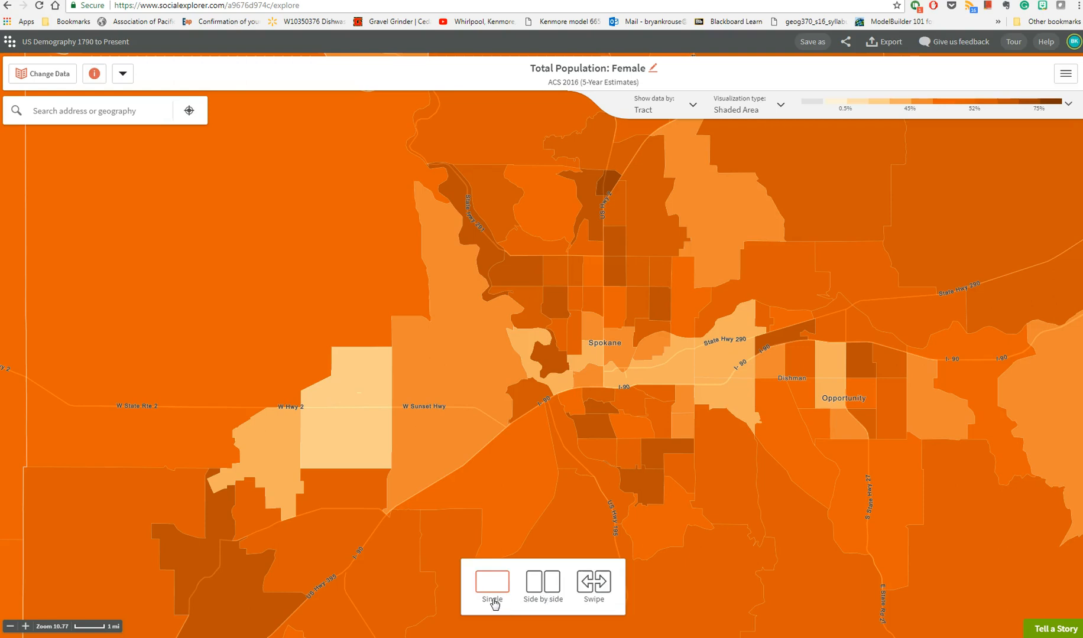
pyautogui.click(560, 606)
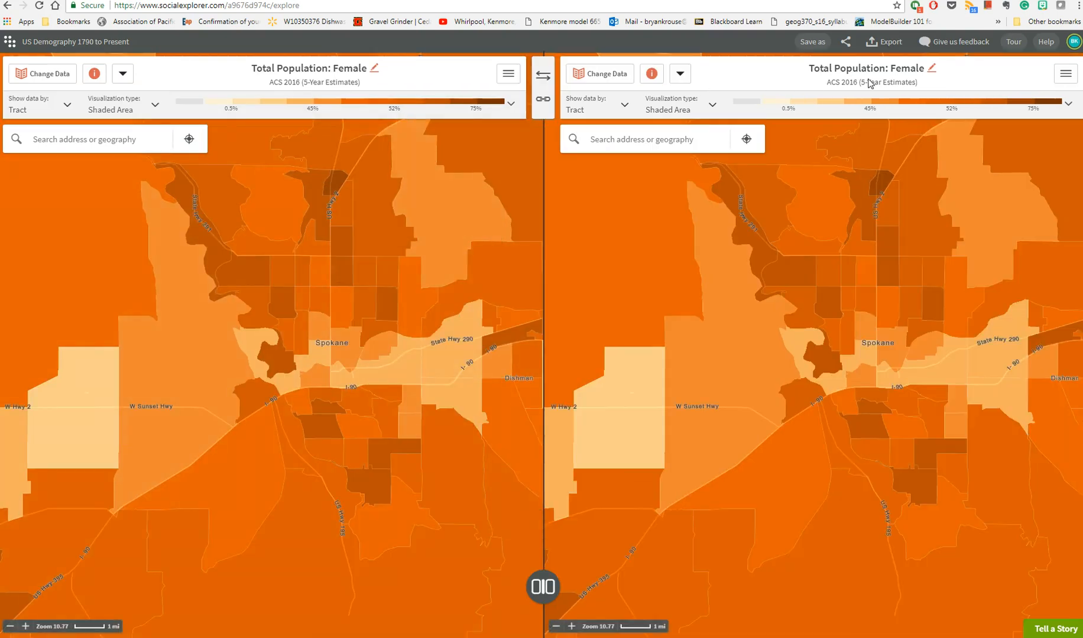
pyautogui.click(123, 74)
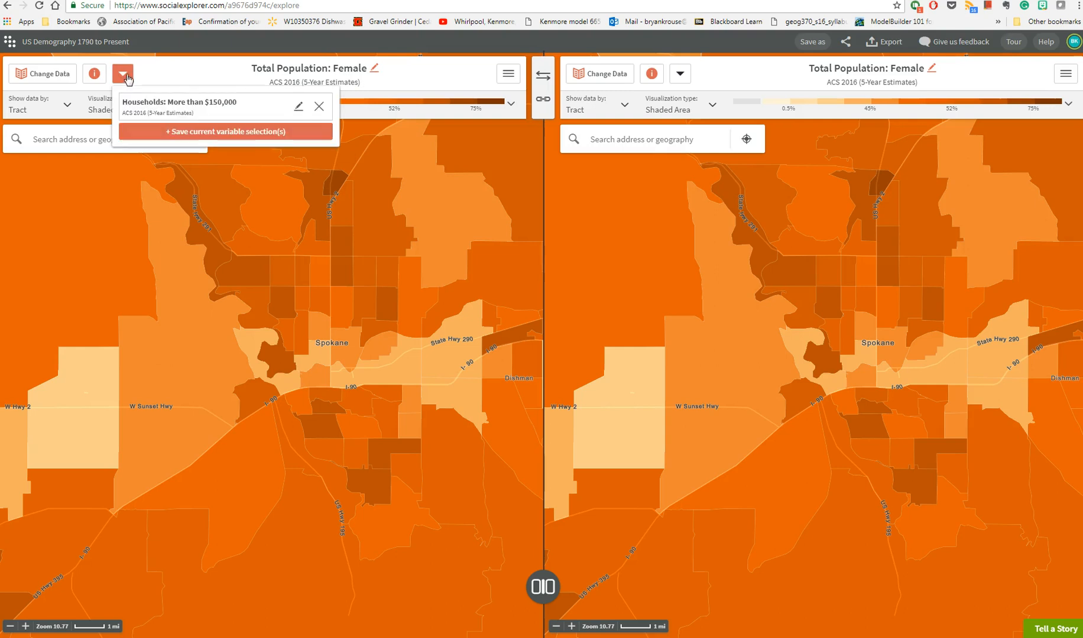
pyautogui.click(170, 107)
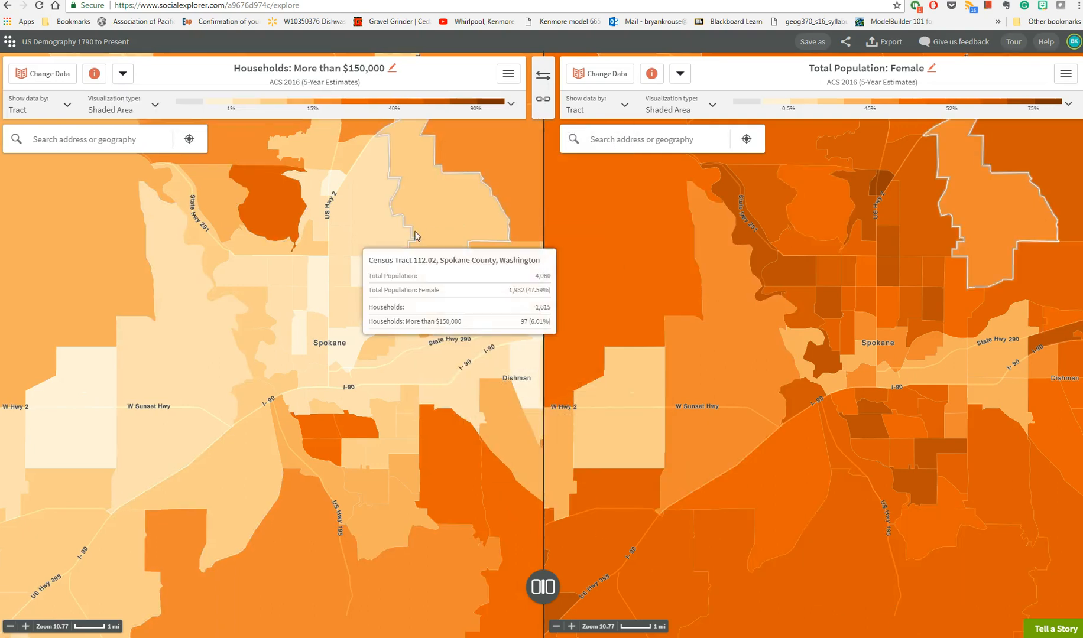
# - Pan the left map independently, then link the two maps and pan them together around Spokane
pyautogui.moveTo(417, 235); pyautogui.dragTo(93, 262)
pyautogui.moveTo(146, 404); pyautogui.dragTo(461, 386)
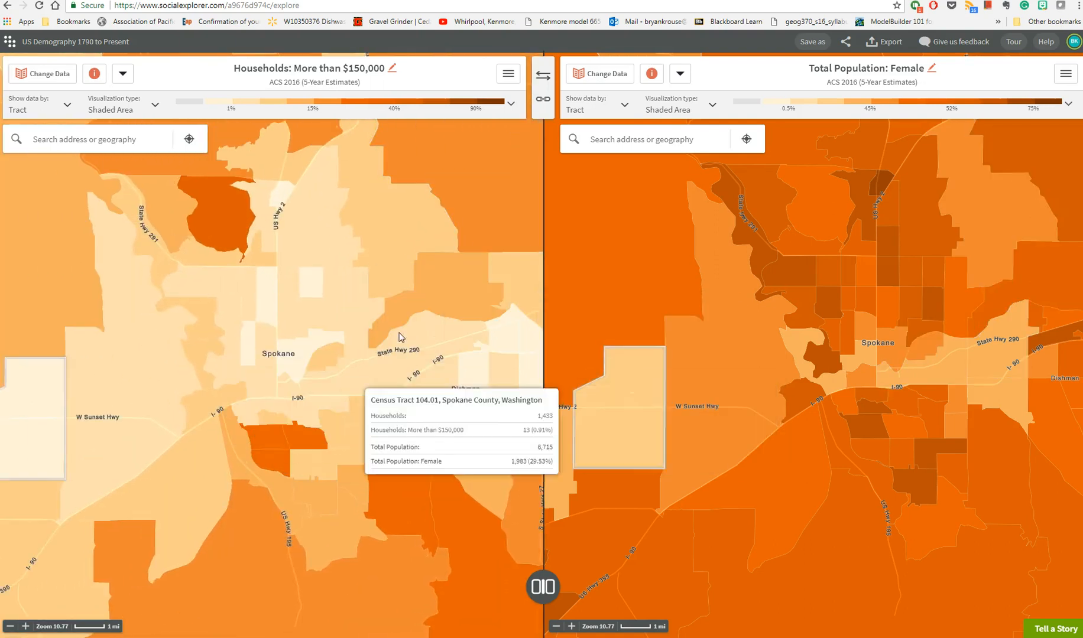
pyautogui.click(548, 102)
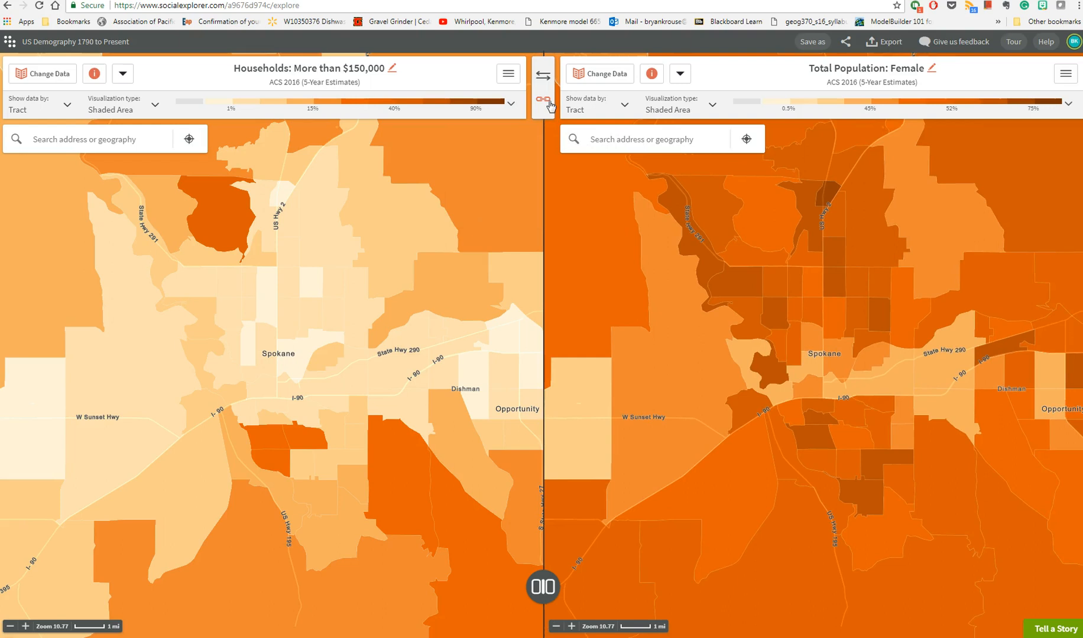
pyautogui.moveTo(317, 411); pyautogui.dragTo(416, 367)
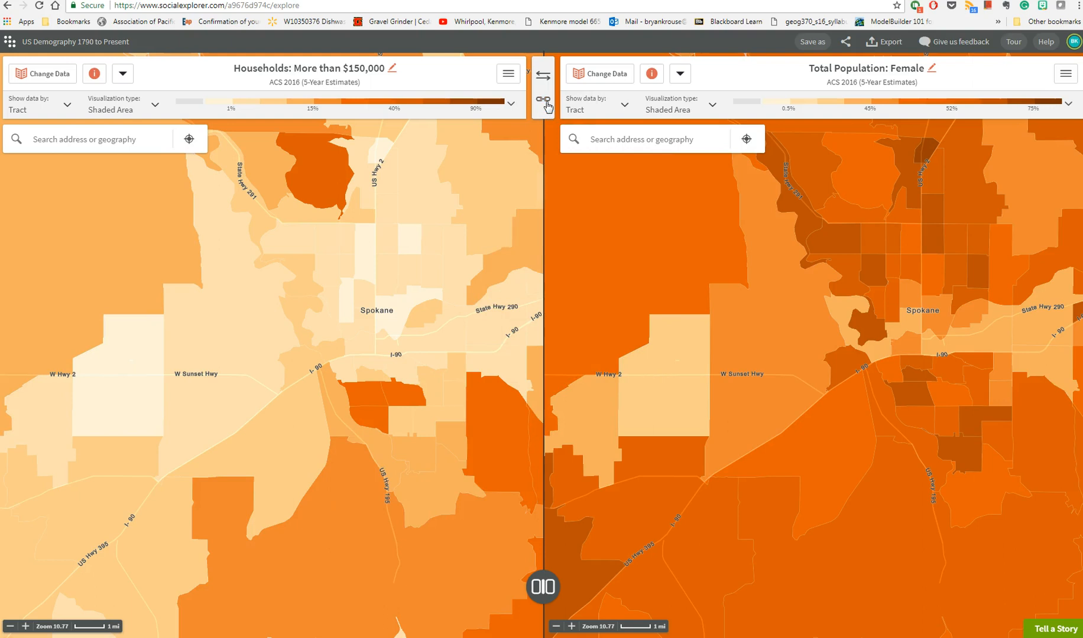
# - Switch the comparison to Swipe mode and move the divider slightly west to compare household income with female population
pyautogui.click(543, 587)
pyautogui.click(600, 586)
pyautogui.moveTo(601, 431)
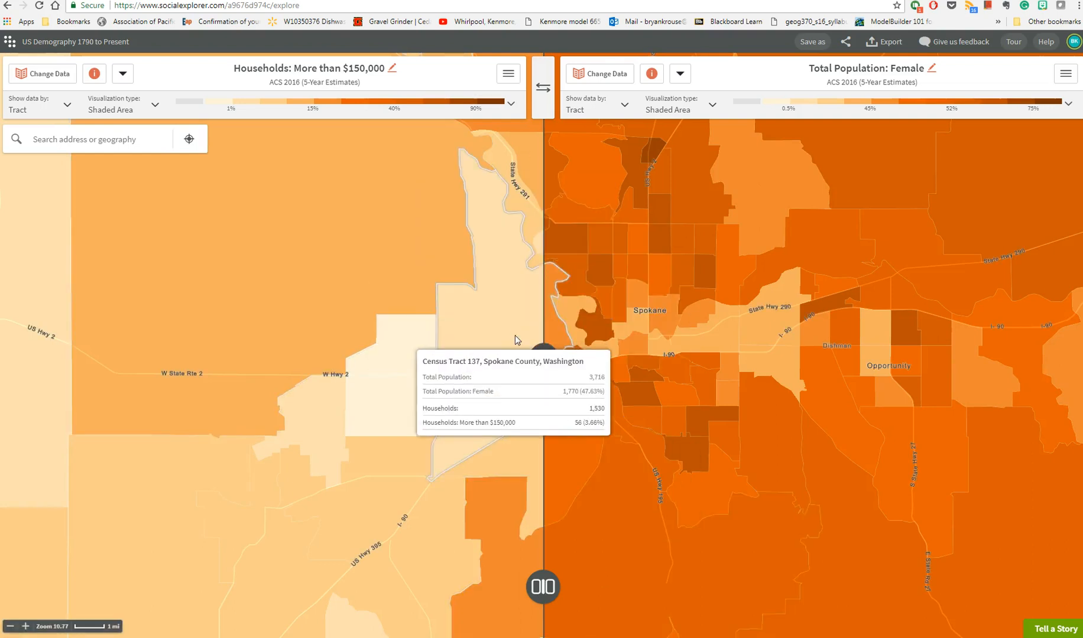
pyautogui.moveTo(547, 358); pyautogui.dragTo(510, 348)
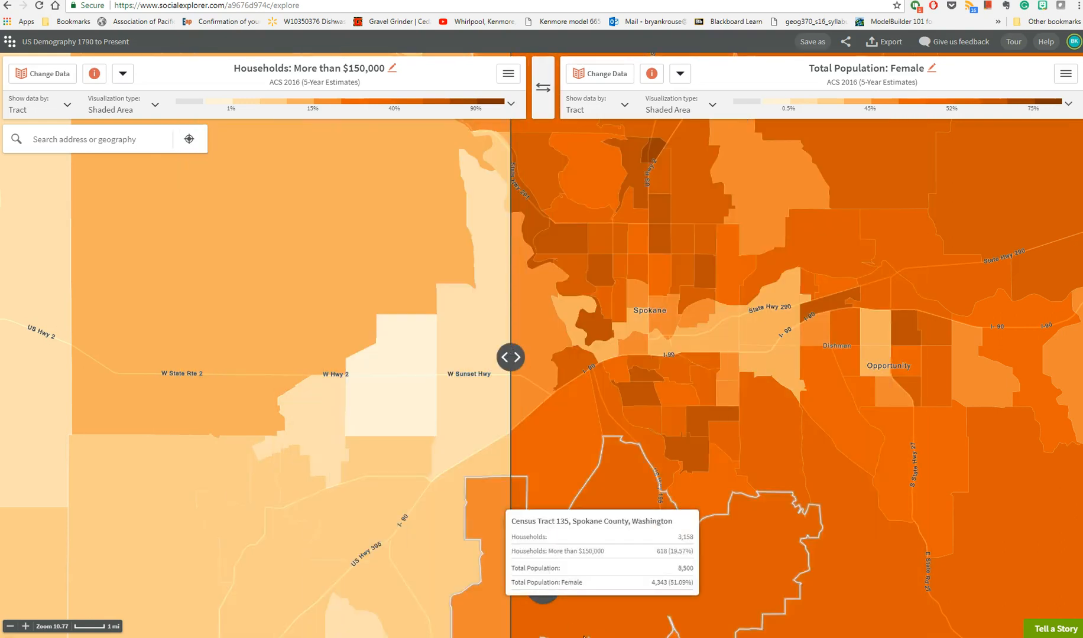
# - Change the Swipe comparison to a single map, then switch to the side-by-side layout
pyautogui.click(542, 588)
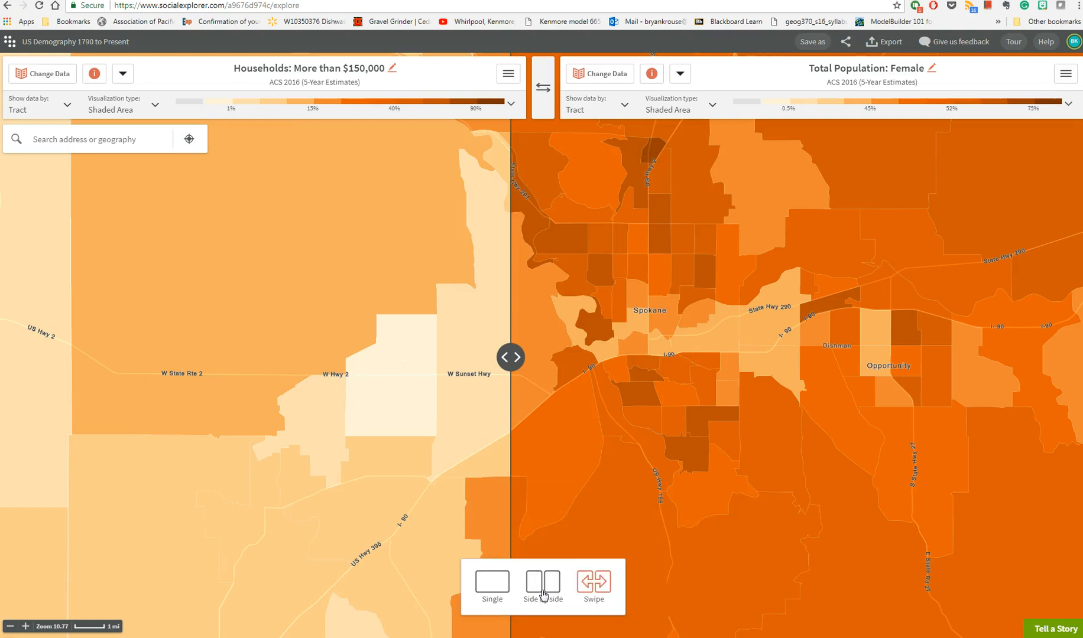
pyautogui.click(485, 582)
pyautogui.click(544, 586)
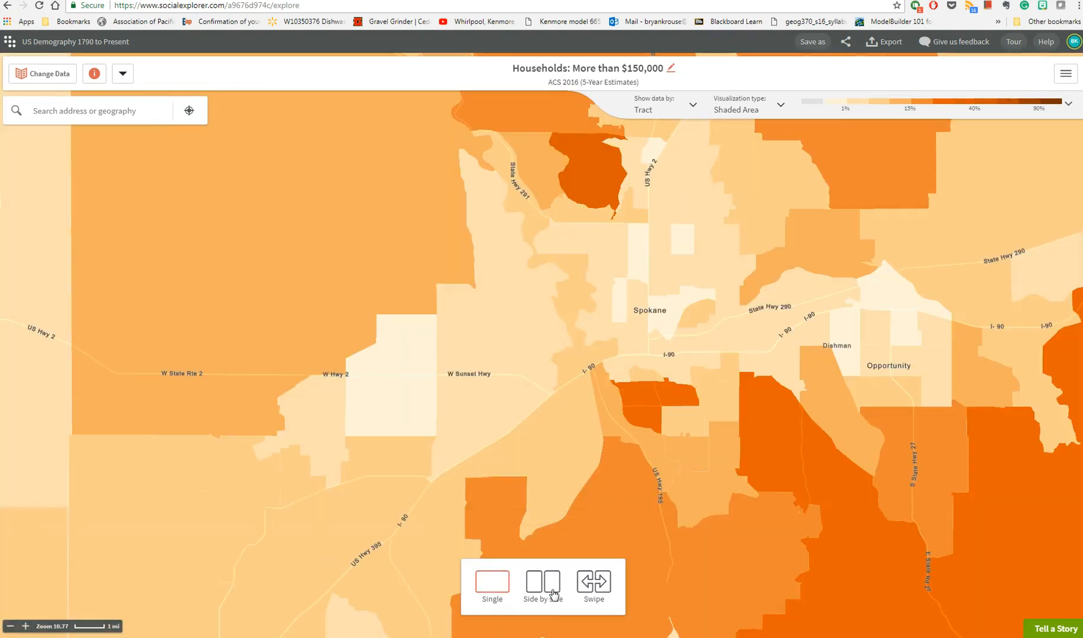
pyautogui.click(541, 513)
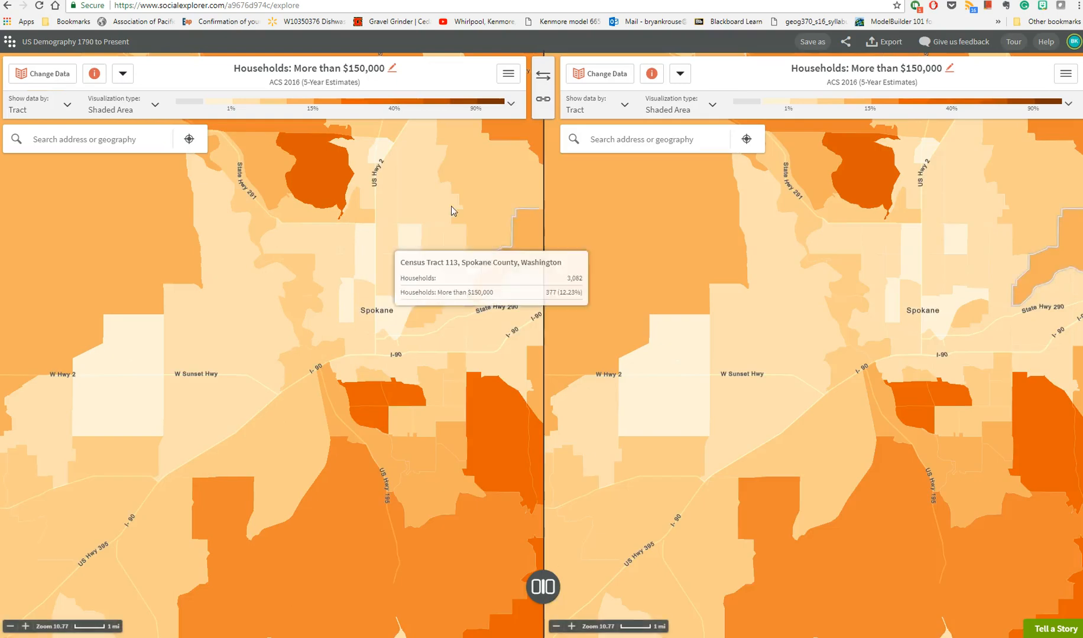
# - Check the saved variable selections available for the left and right maps
pyautogui.click(122, 73)
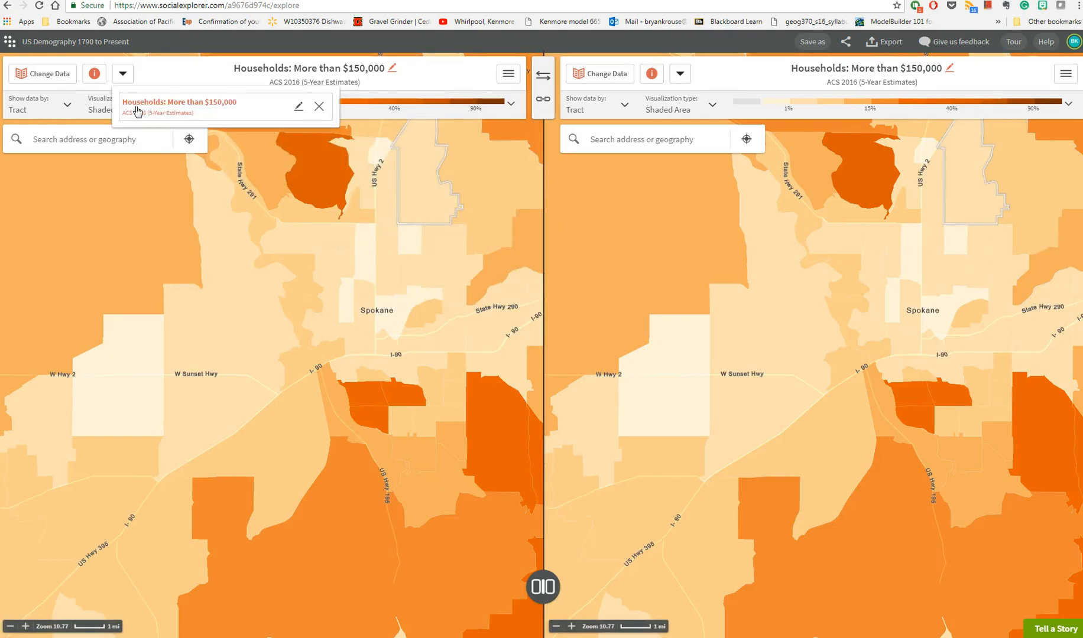
pyautogui.click(680, 76)
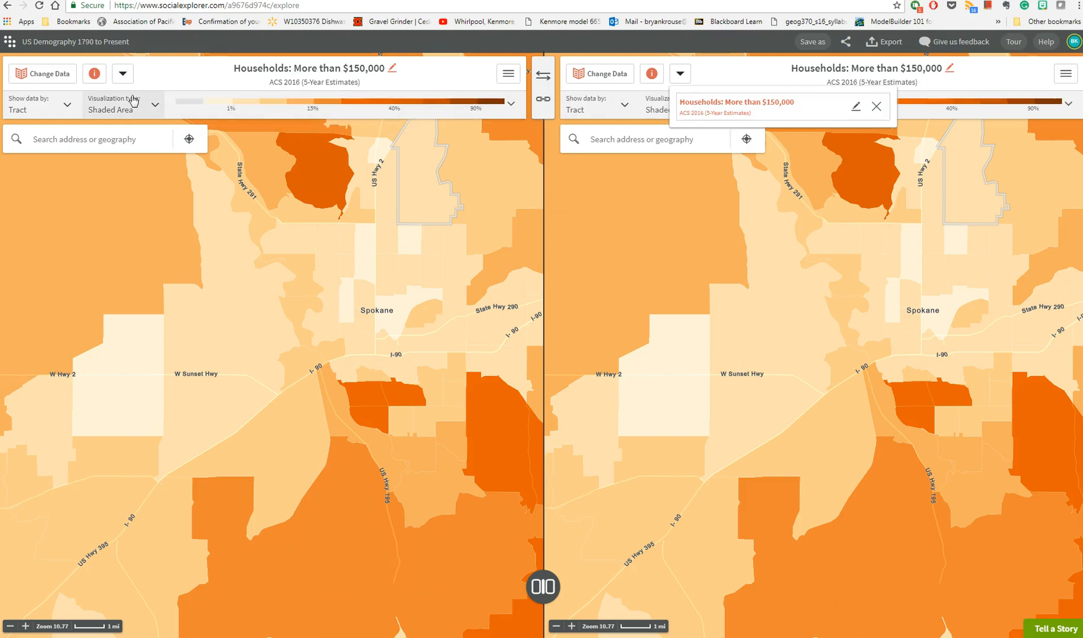
pyautogui.click(124, 73)
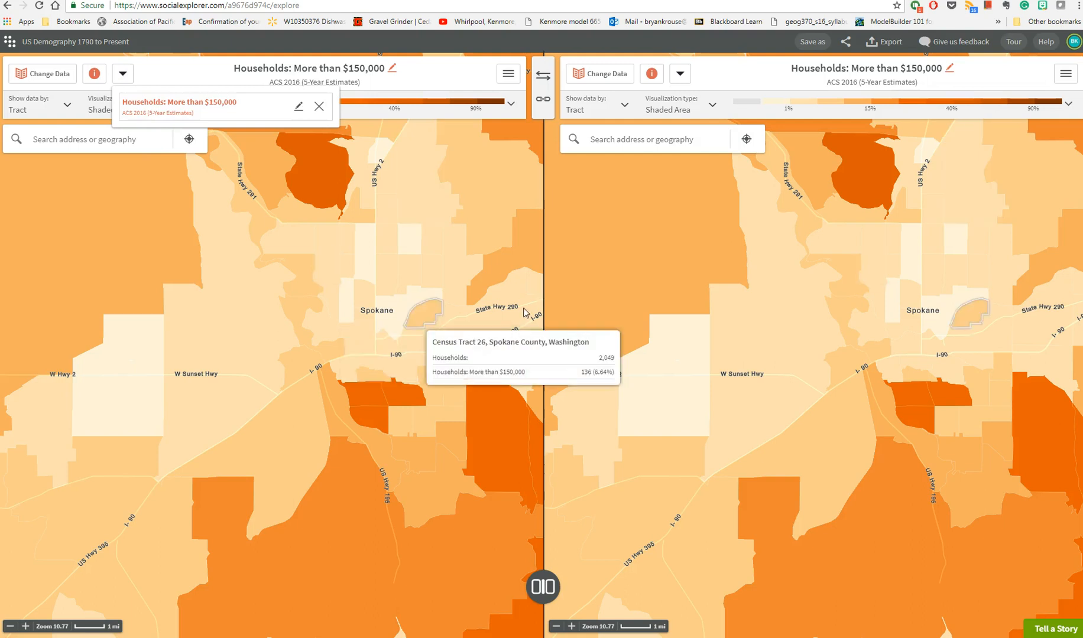
pyautogui.click(450, 81)
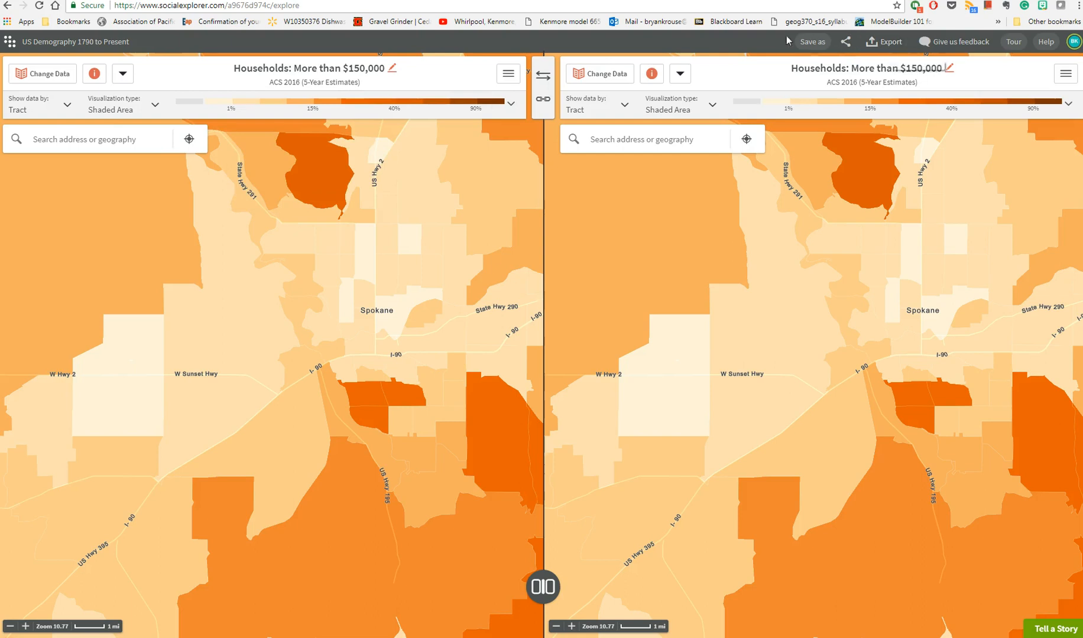
# - Look at the project's Save as dialog and the left or right map choice for image export, cancelling both
pyautogui.click(811, 42)
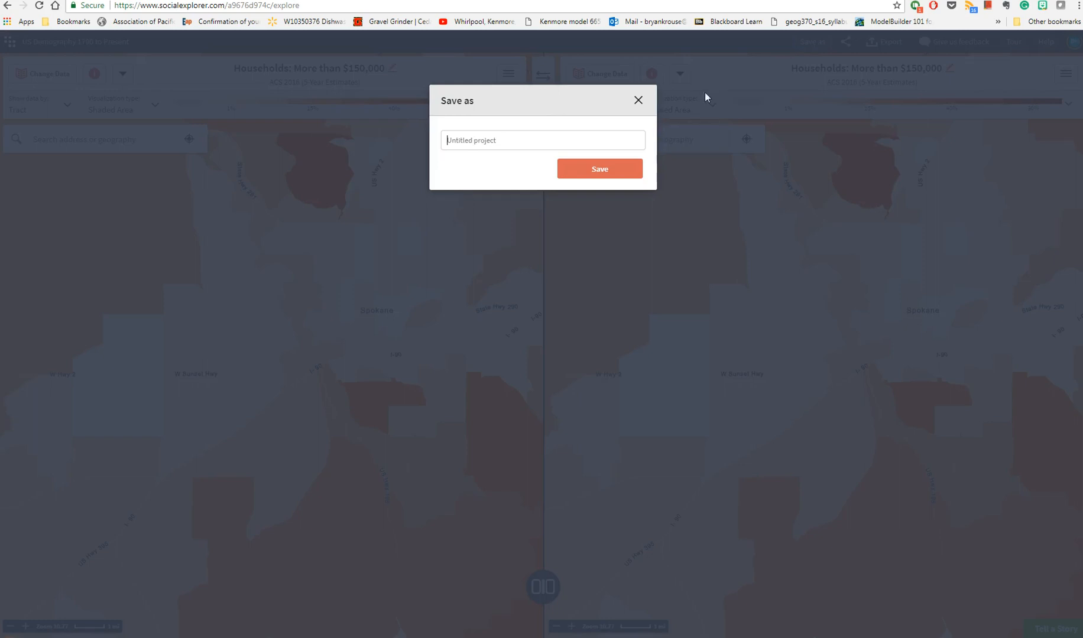
pyautogui.click(639, 102)
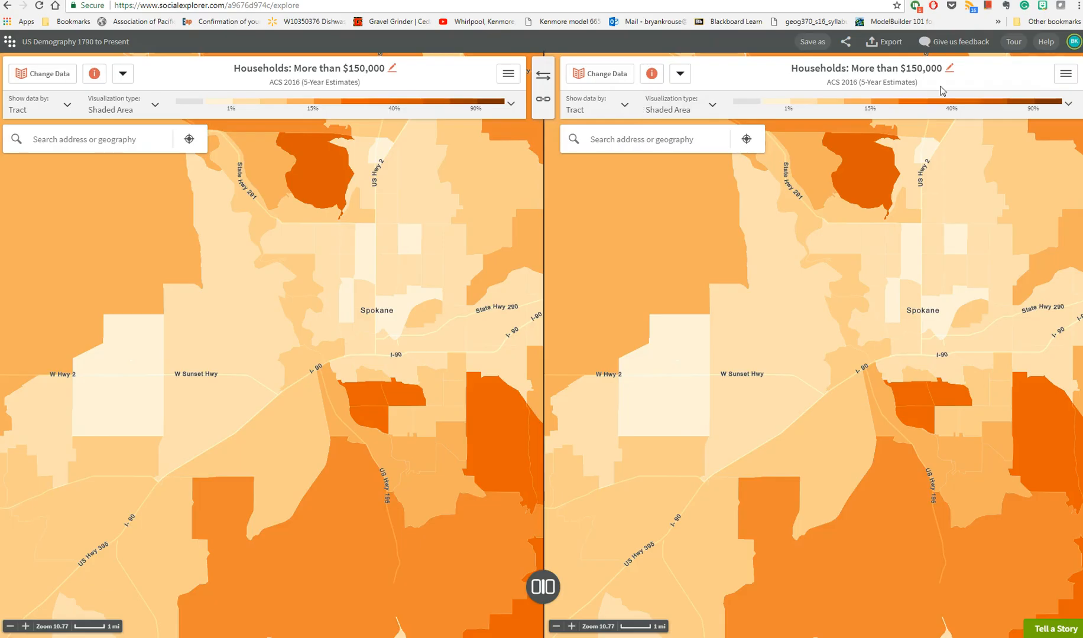
pyautogui.click(895, 41)
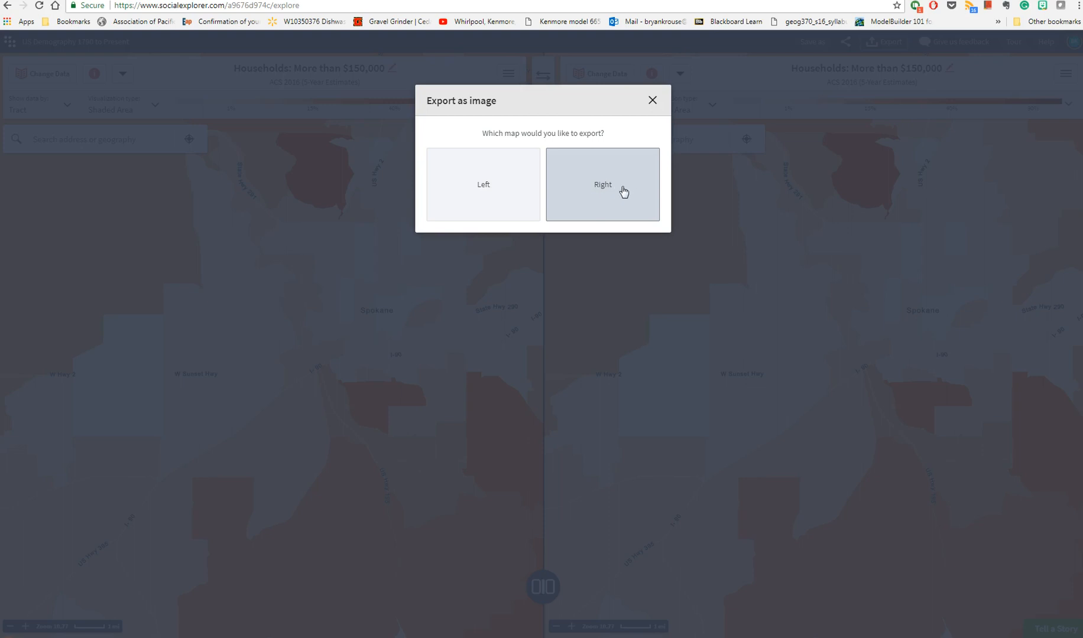
pyautogui.click(652, 100)
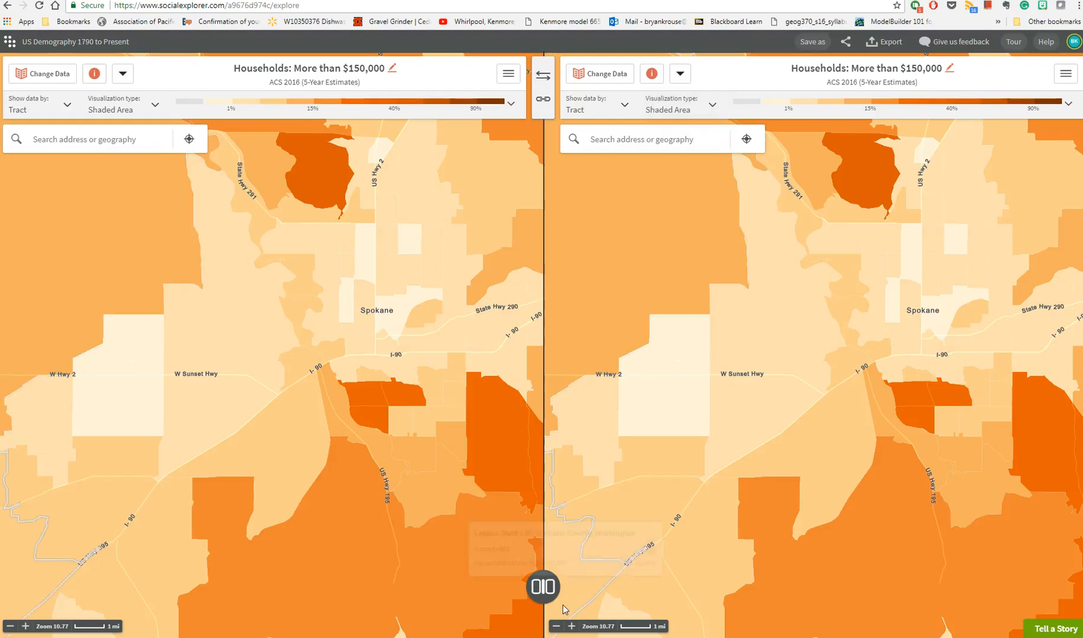
# - Return to the single map, start an image export, and shrink the export frame around Spokane to about 1394 x 655 px
pyautogui.click(538, 590)
pyautogui.click(503, 587)
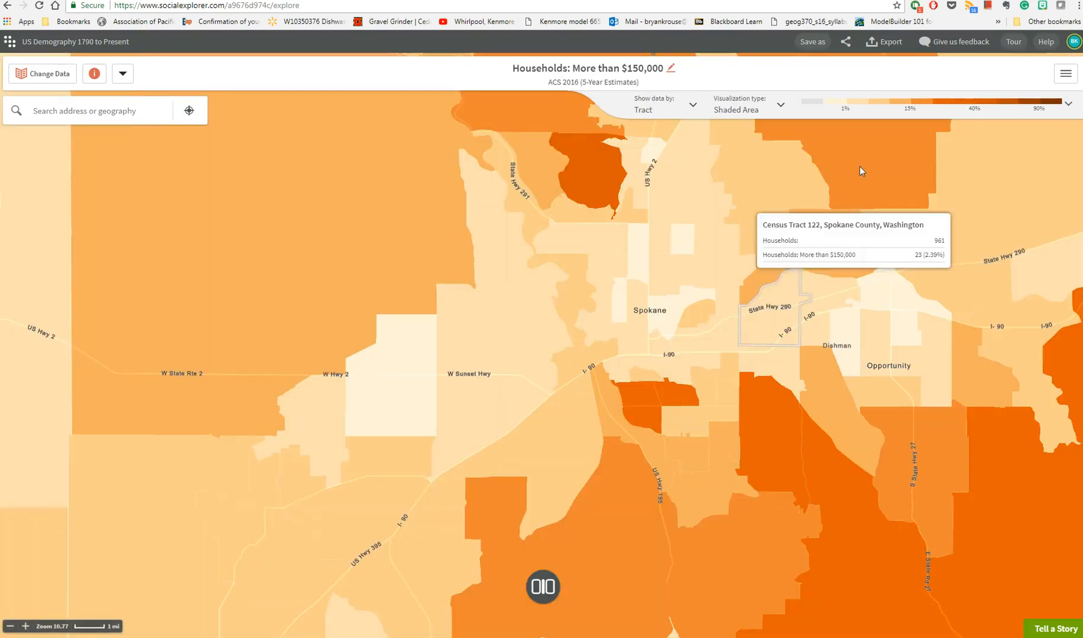
pyautogui.click(894, 41)
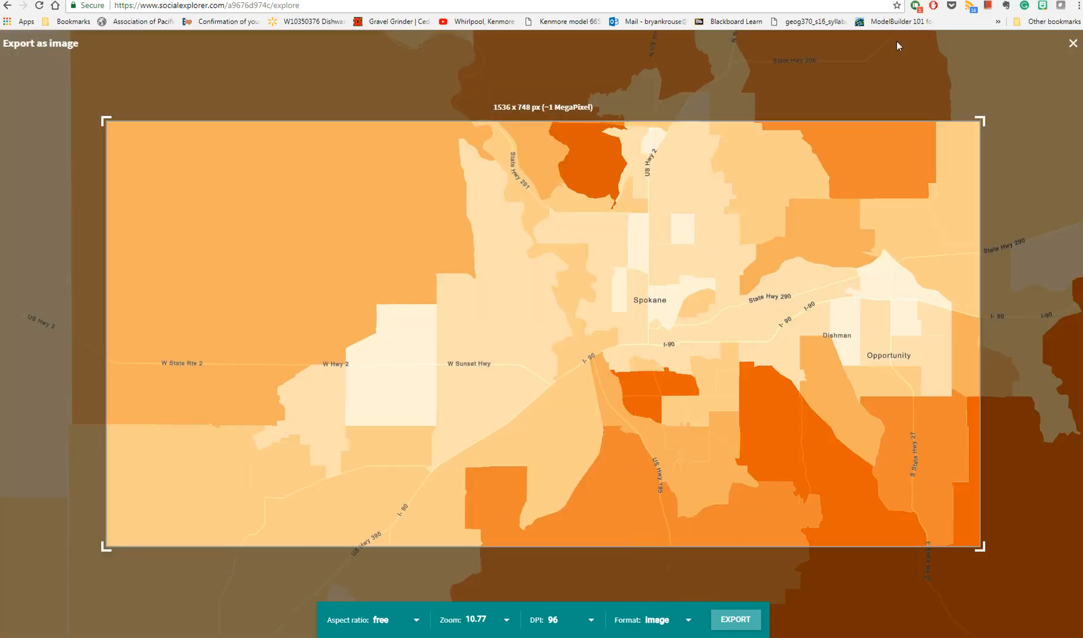
pyautogui.moveTo(981, 121); pyautogui.dragTo(940, 147)
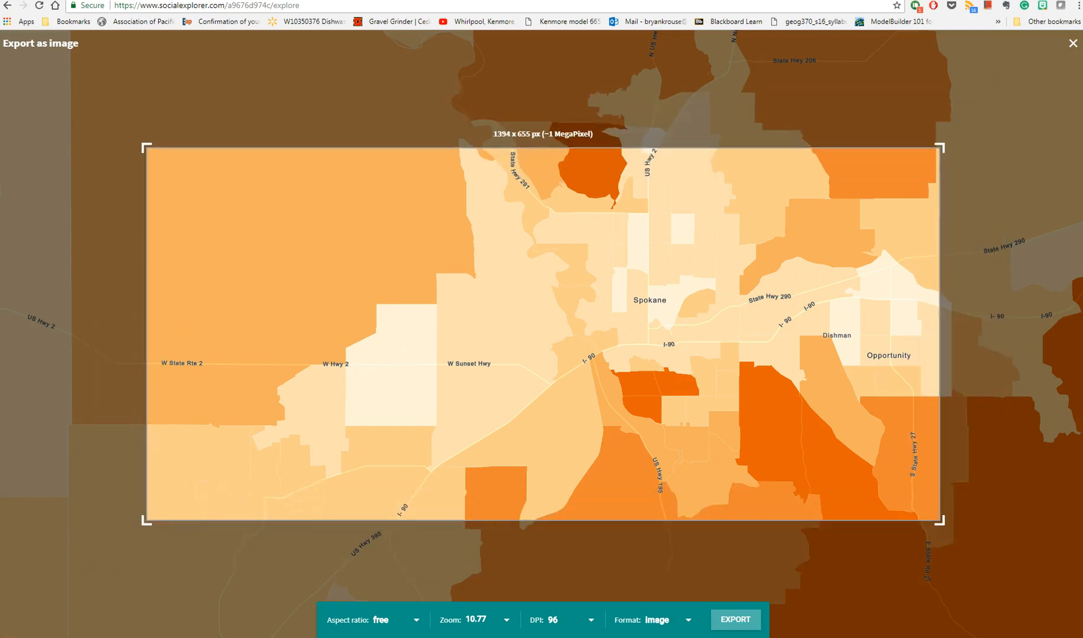
# - Review the aspect ratio and format choices, keep free and PNG Image, and export the map
pyautogui.click(416, 623)
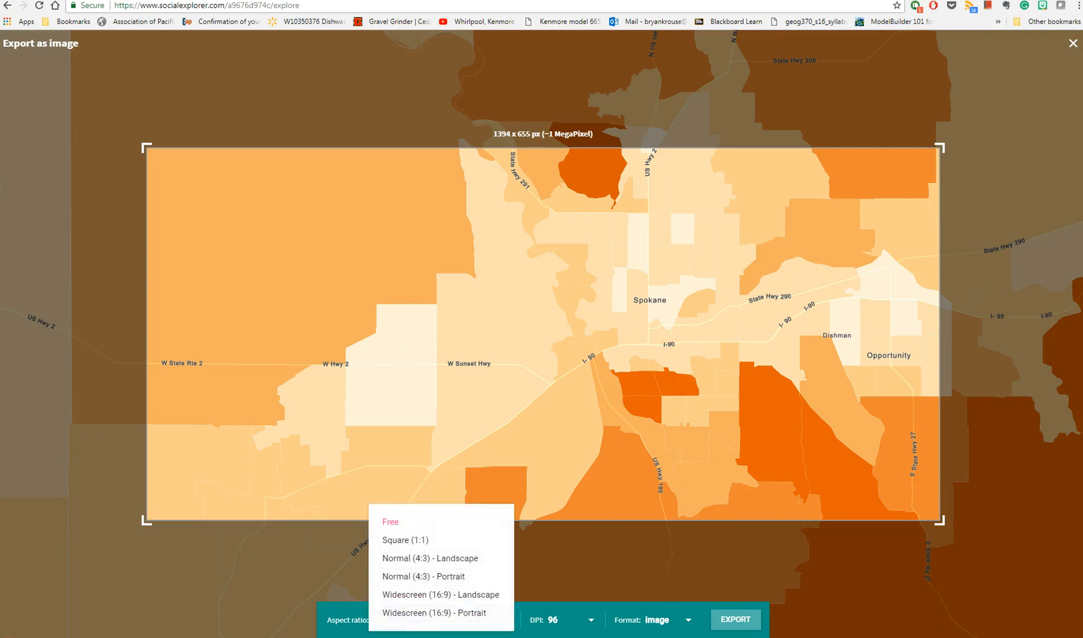
pyautogui.click(677, 637)
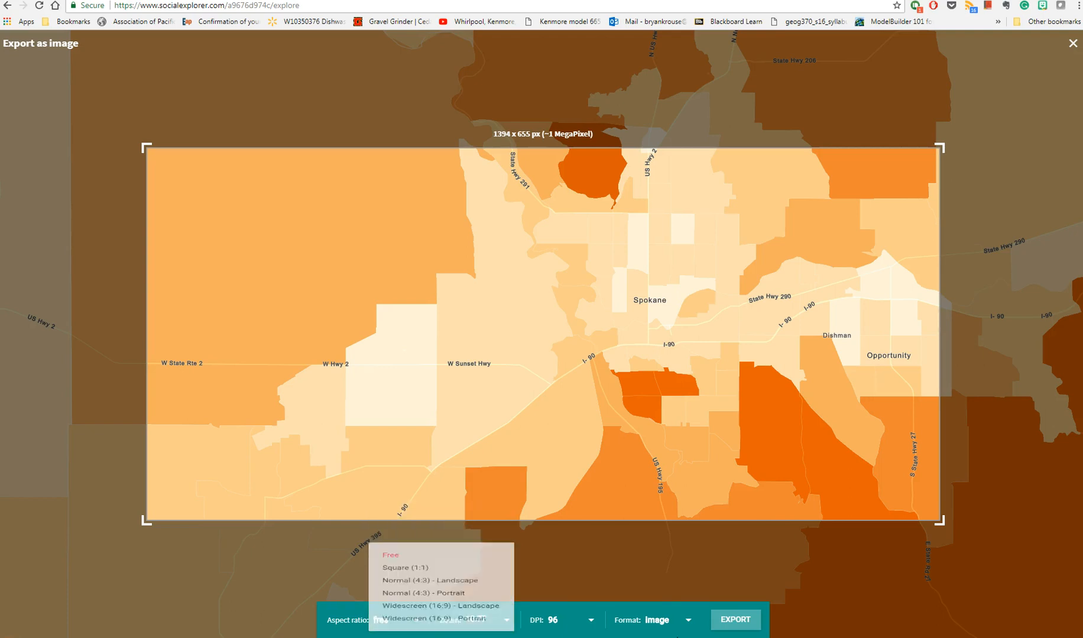
pyautogui.click(664, 619)
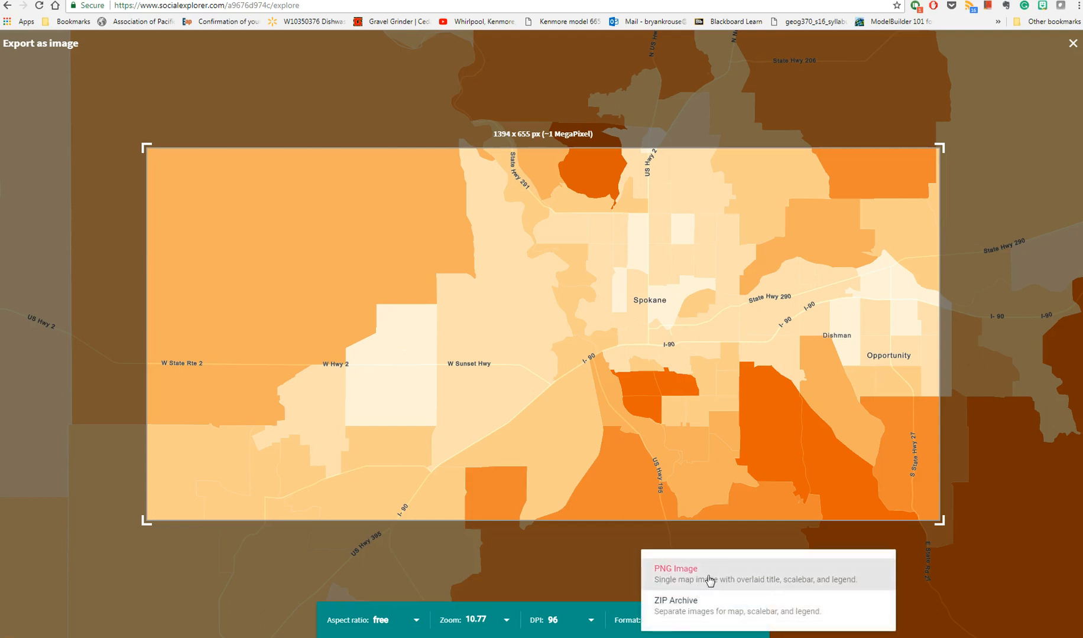
pyautogui.click(619, 632)
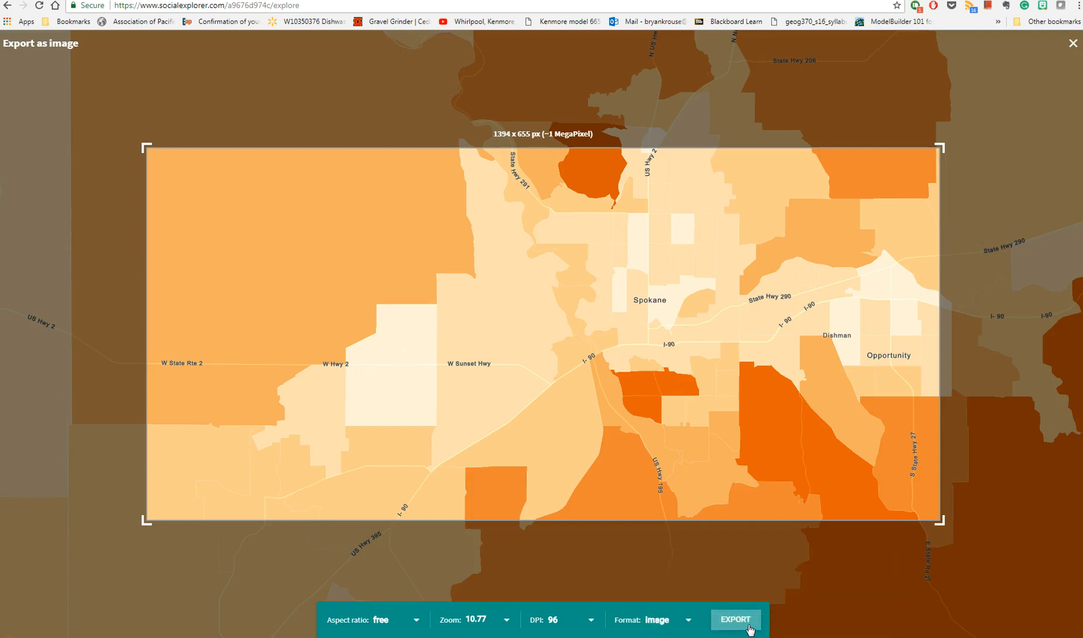
pyautogui.click(735, 620)
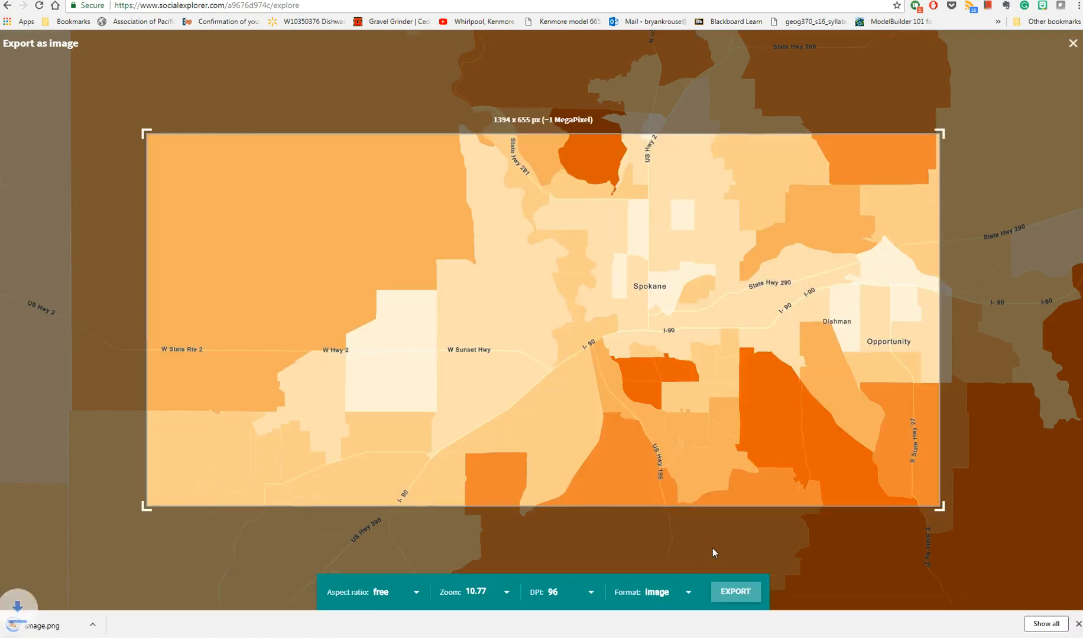
# - Open the exported image.png to examine its title, scale bar and legend, then close it and leave the export view
pyautogui.click(40, 627)
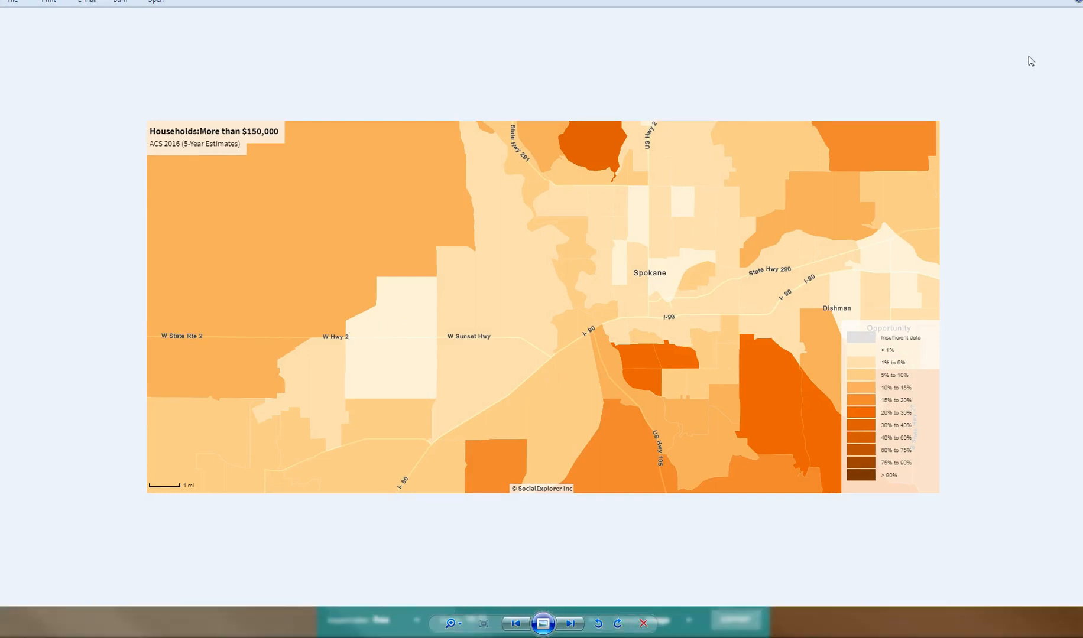
pyautogui.click(643, 623)
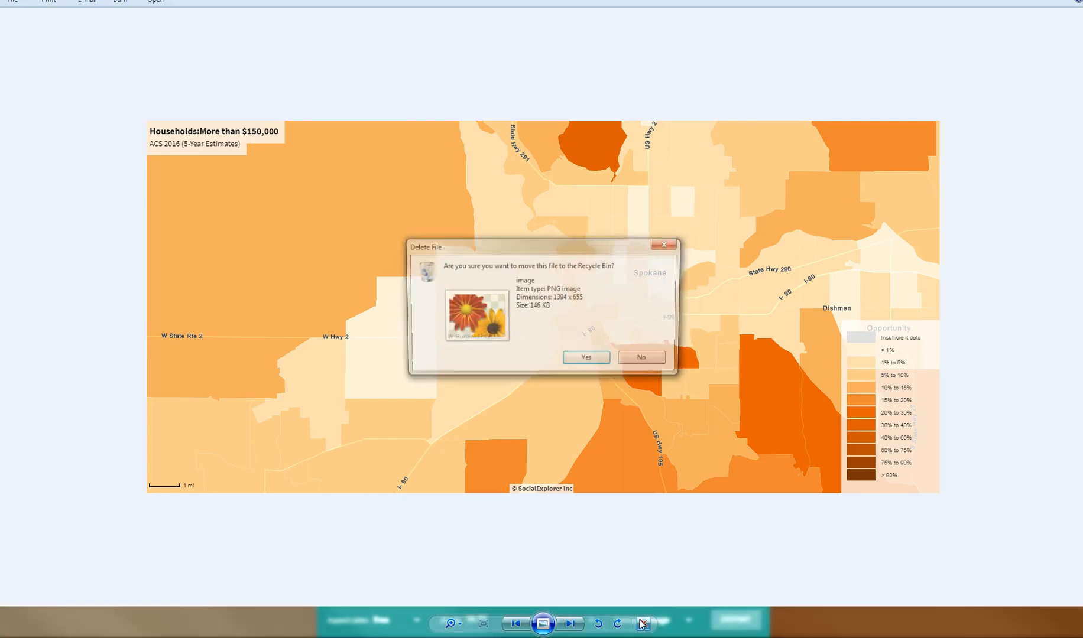
pyautogui.click(661, 362)
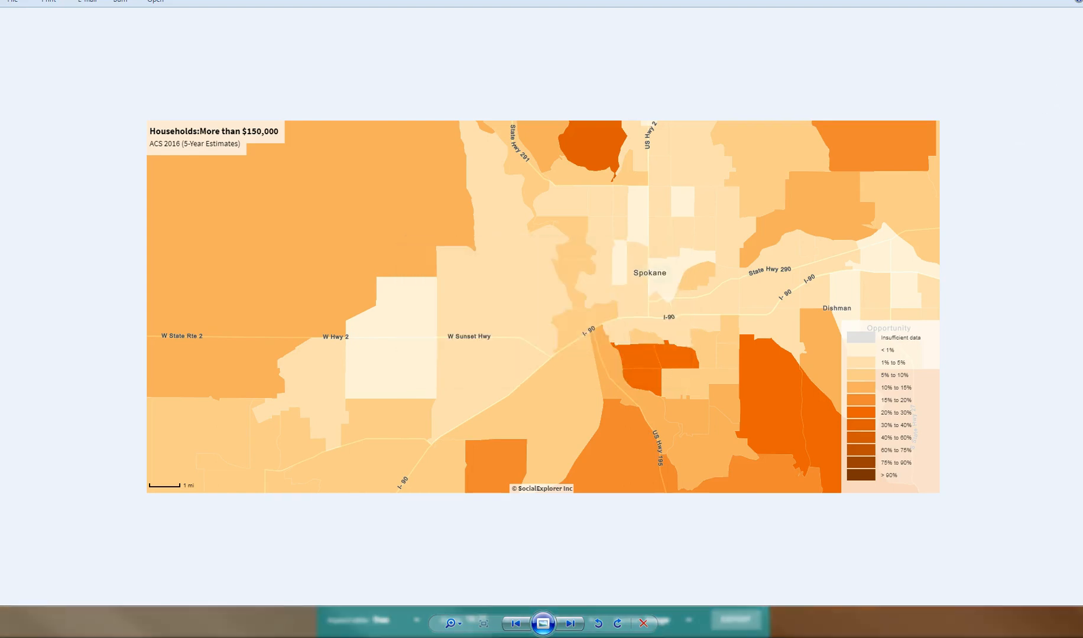
pyautogui.click(1078, 2)
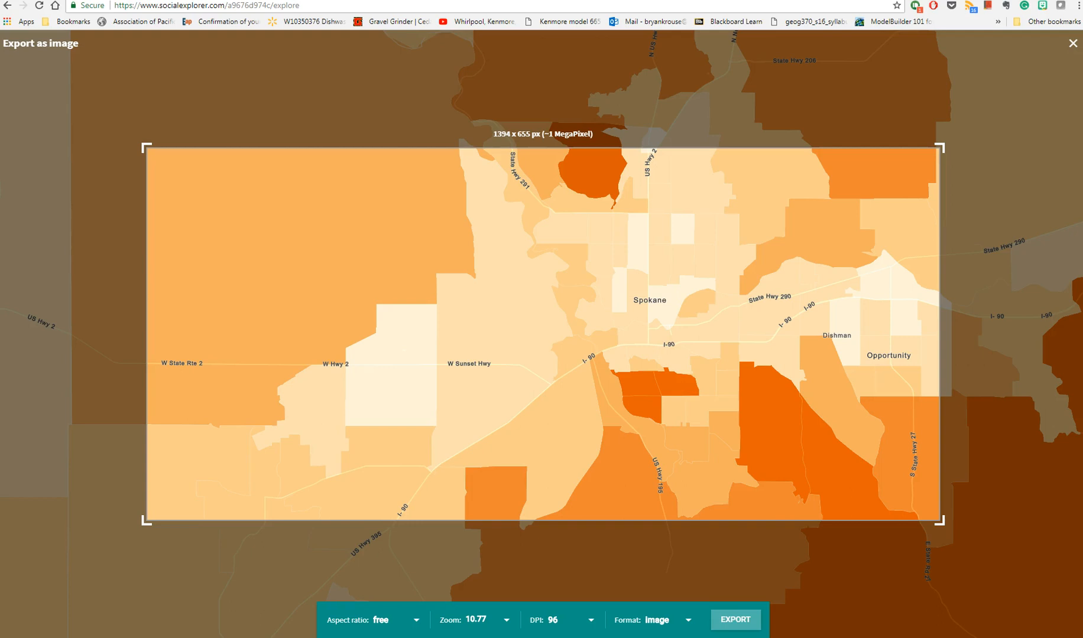
pyautogui.click(1072, 44)
pyautogui.moveTo(882, 125)
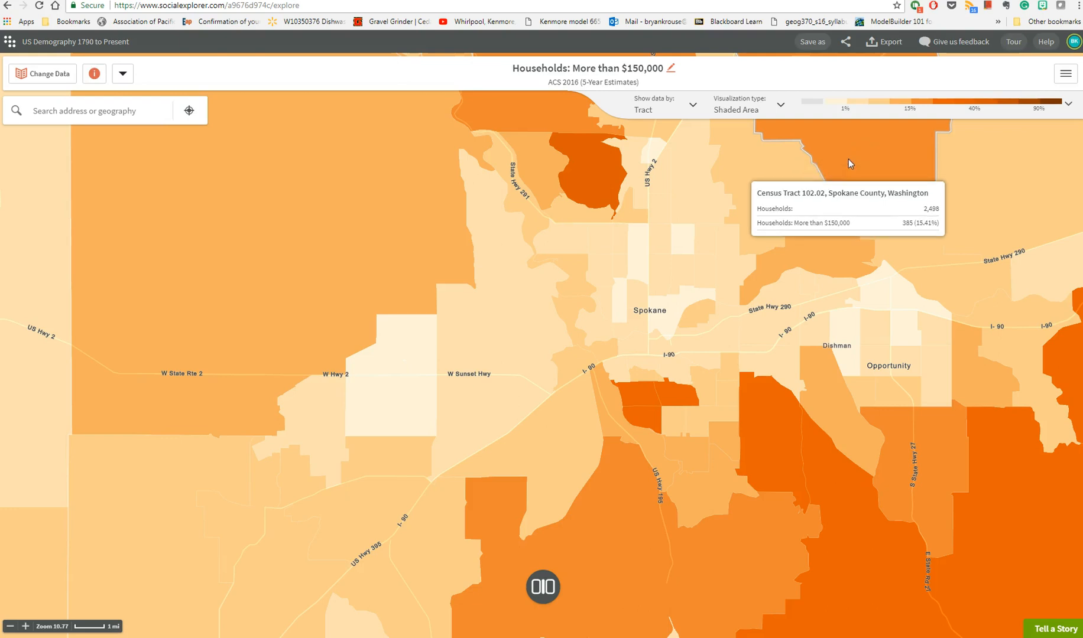
# - Open the map title for editing and select its text, then cancel the title edit
pyautogui.click(670, 68)
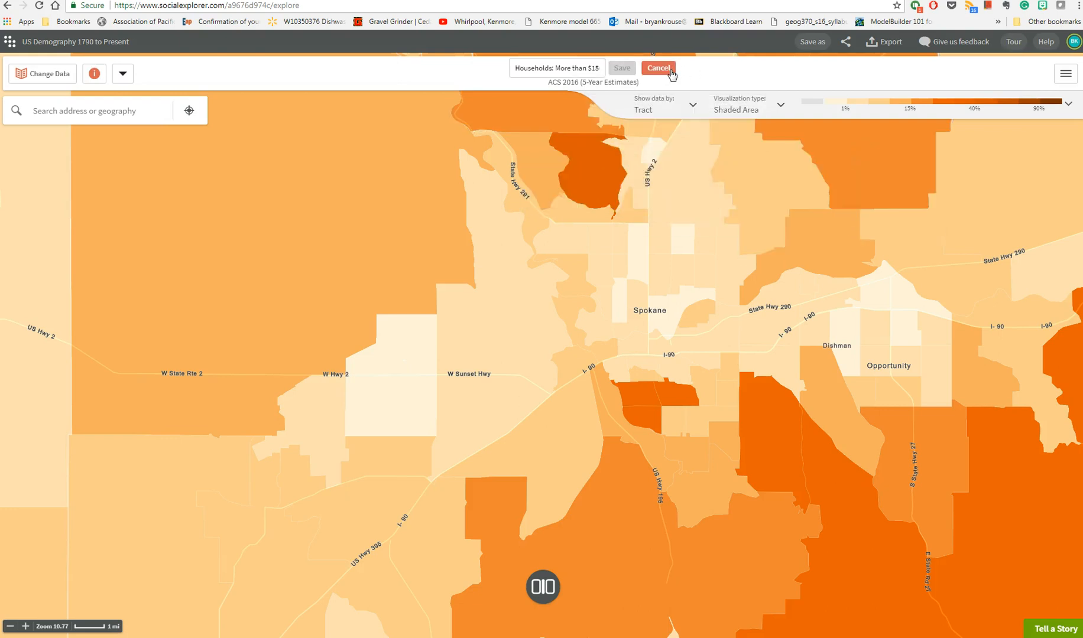
pyautogui.tripleClick(581, 67)
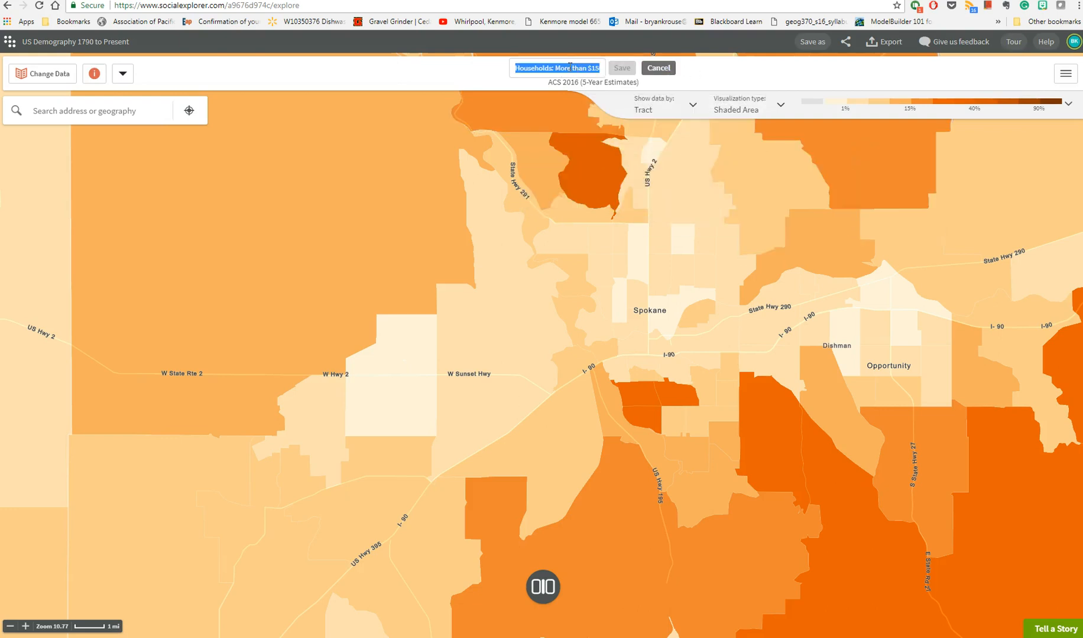
pyautogui.click(552, 70)
pyautogui.click(658, 68)
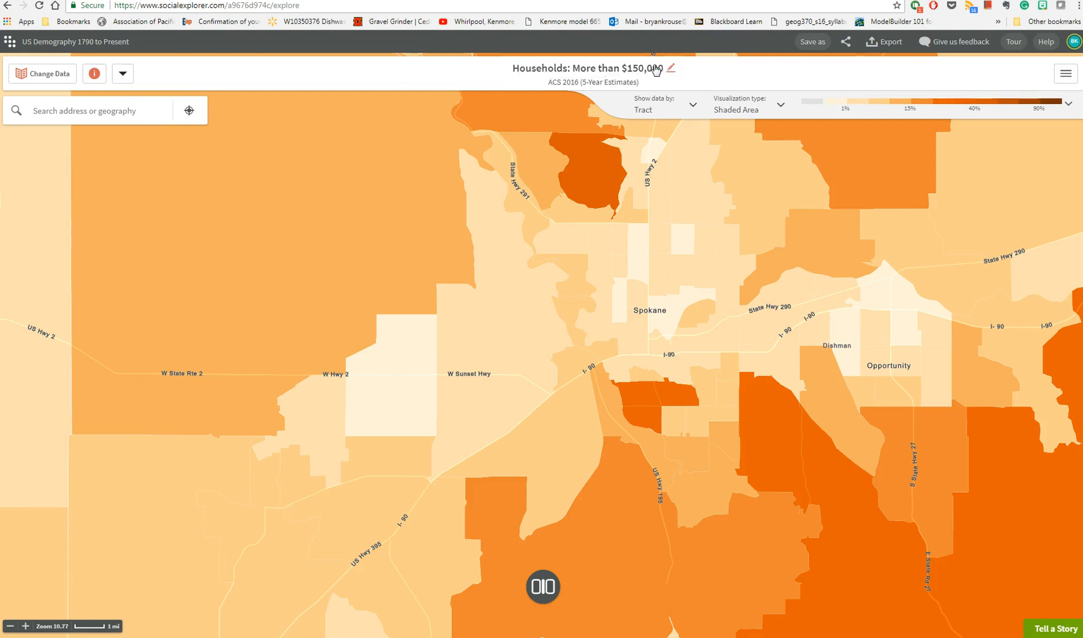
# - Look at the mapped variable's information and the recent location searches, closing each without choosing anything
pyautogui.click(93, 76)
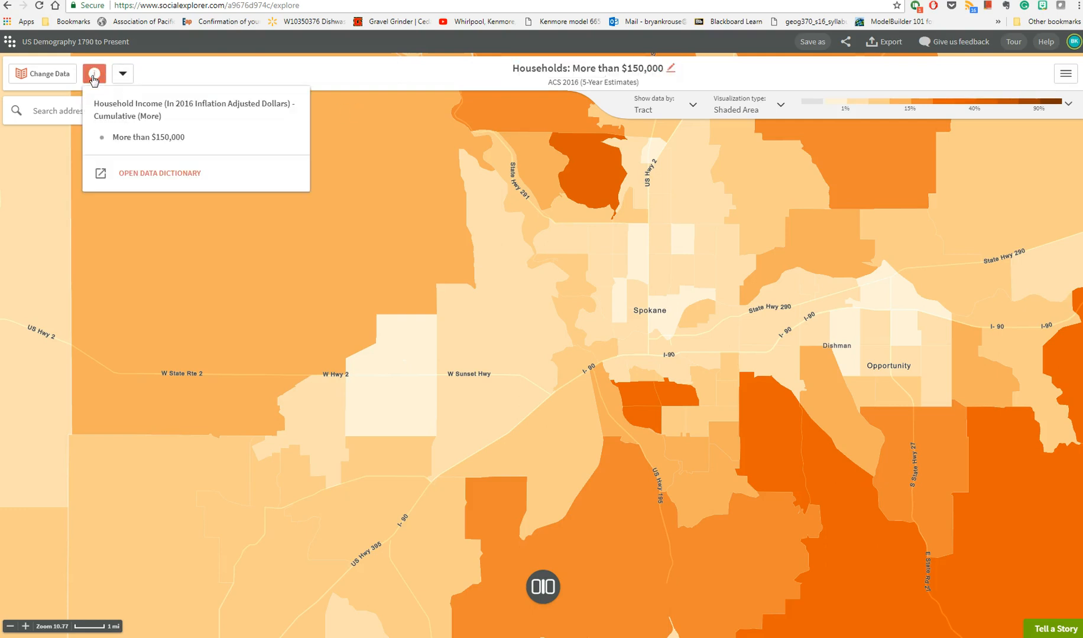
pyautogui.click(195, 73)
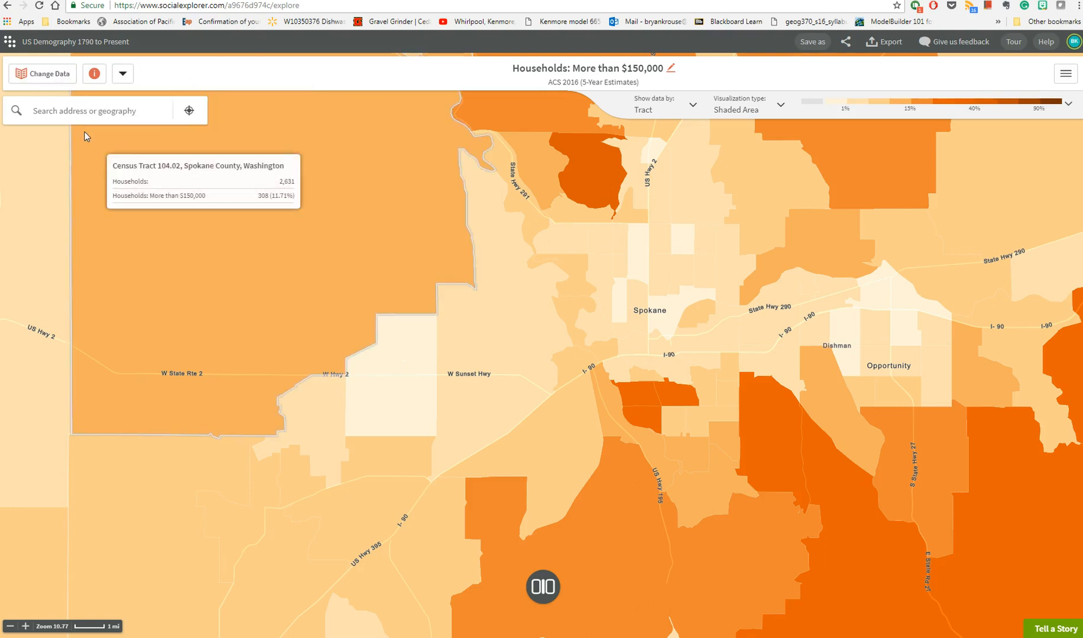
pyautogui.click(99, 111)
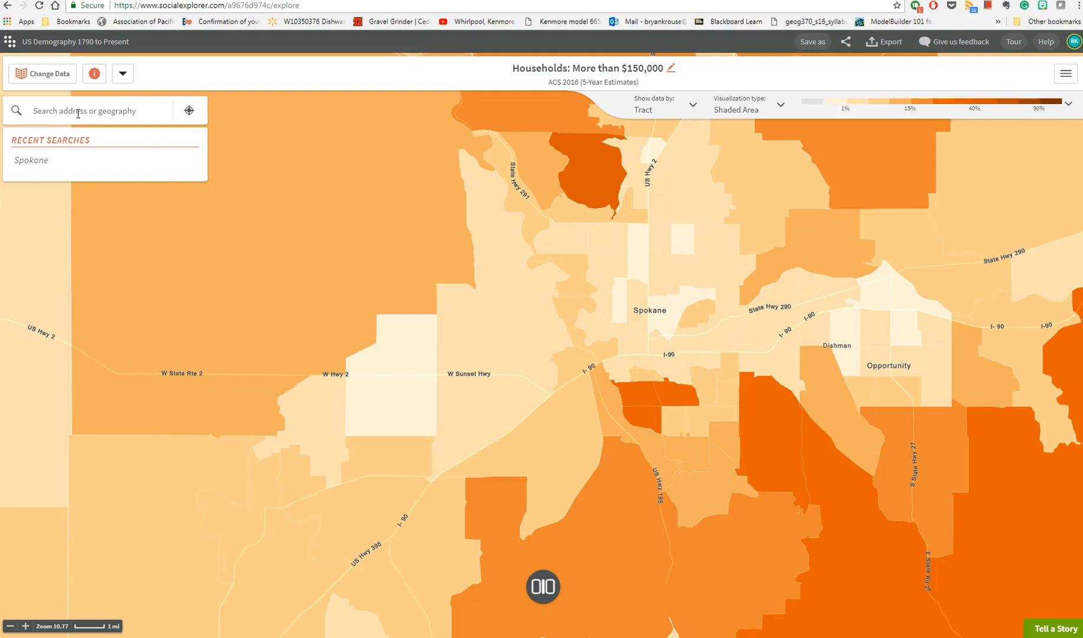
pyautogui.click(199, 69)
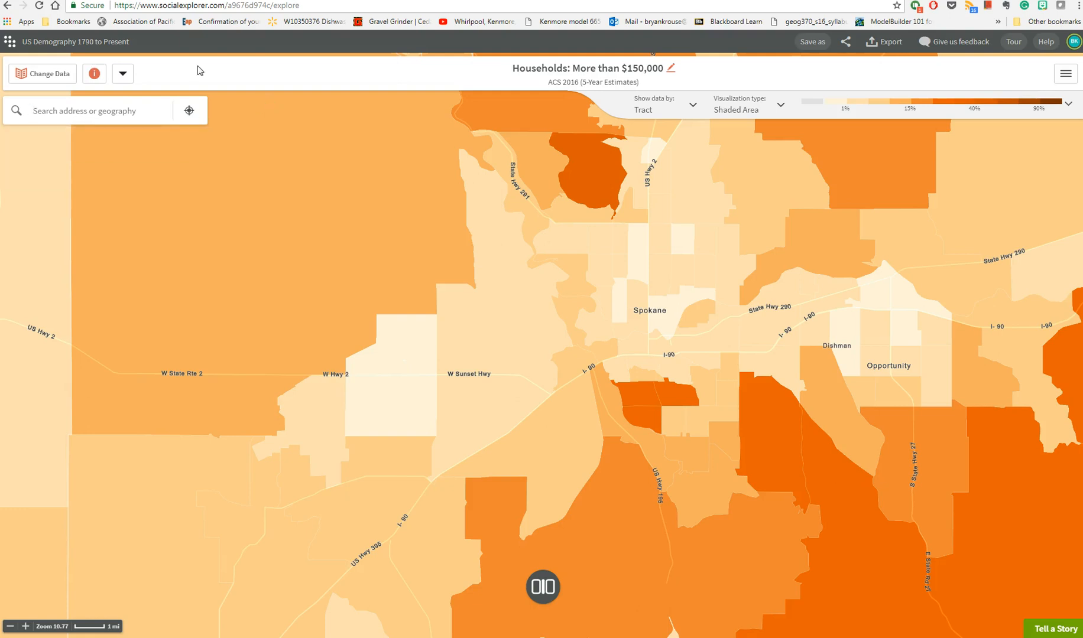
# - Look at the tour's welcome screen and skip it, then review the additional map tools and close their list
pyautogui.moveTo(706, 318); pyautogui.dragTo(607, 396)
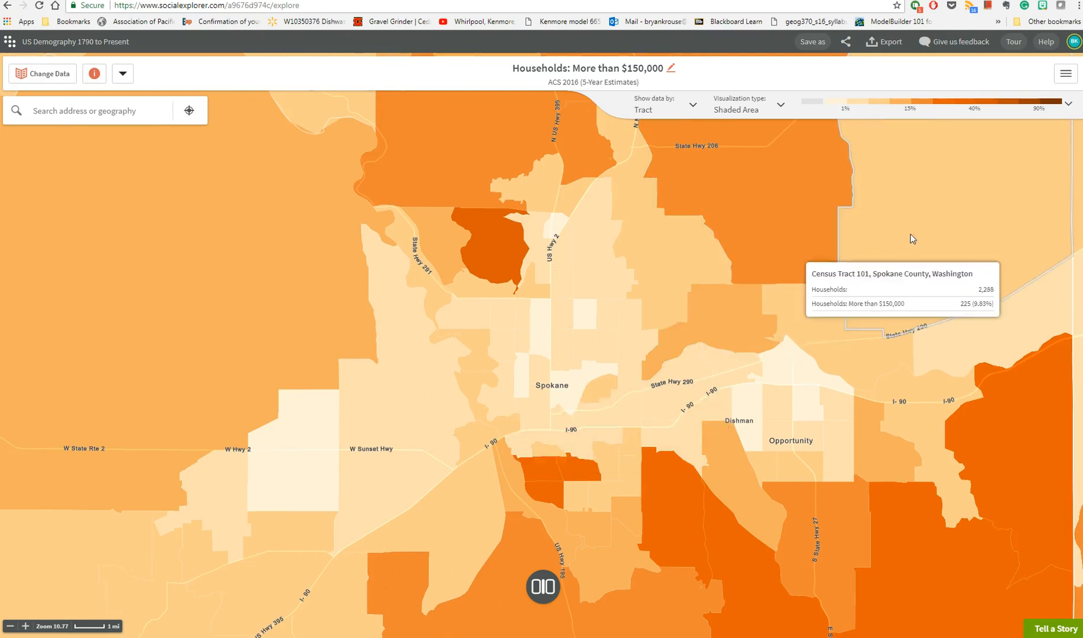
pyautogui.click(1013, 41)
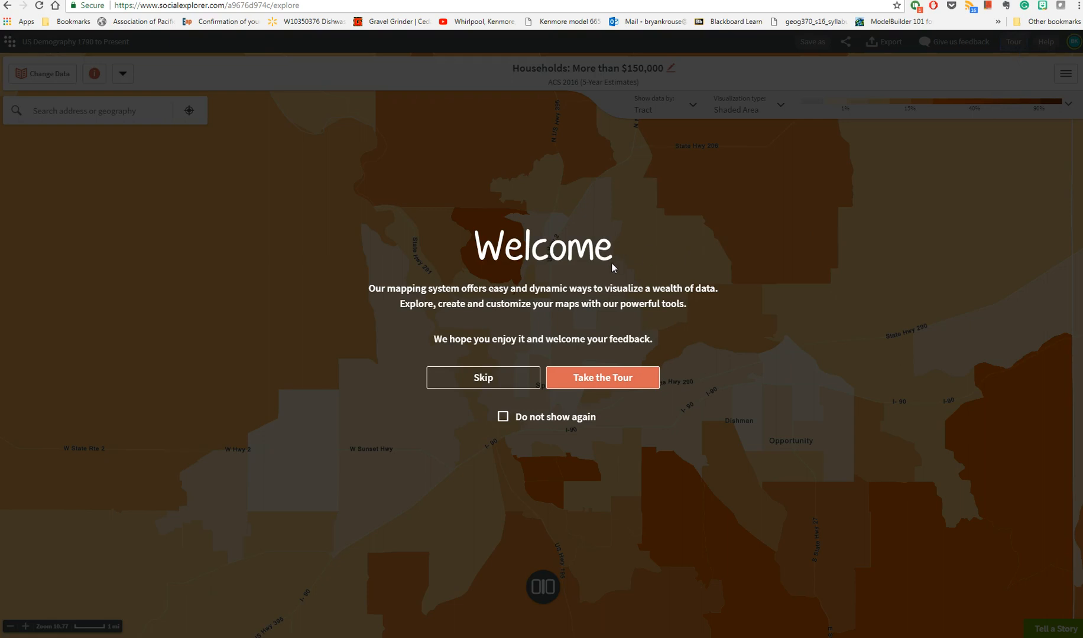
pyautogui.click(499, 387)
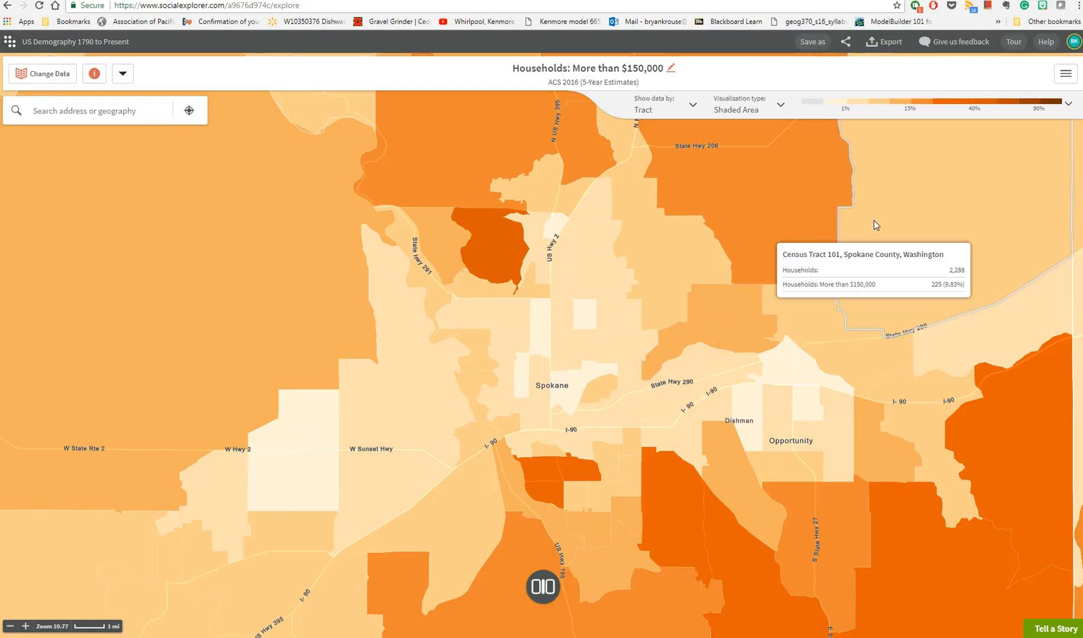
pyautogui.click(1070, 72)
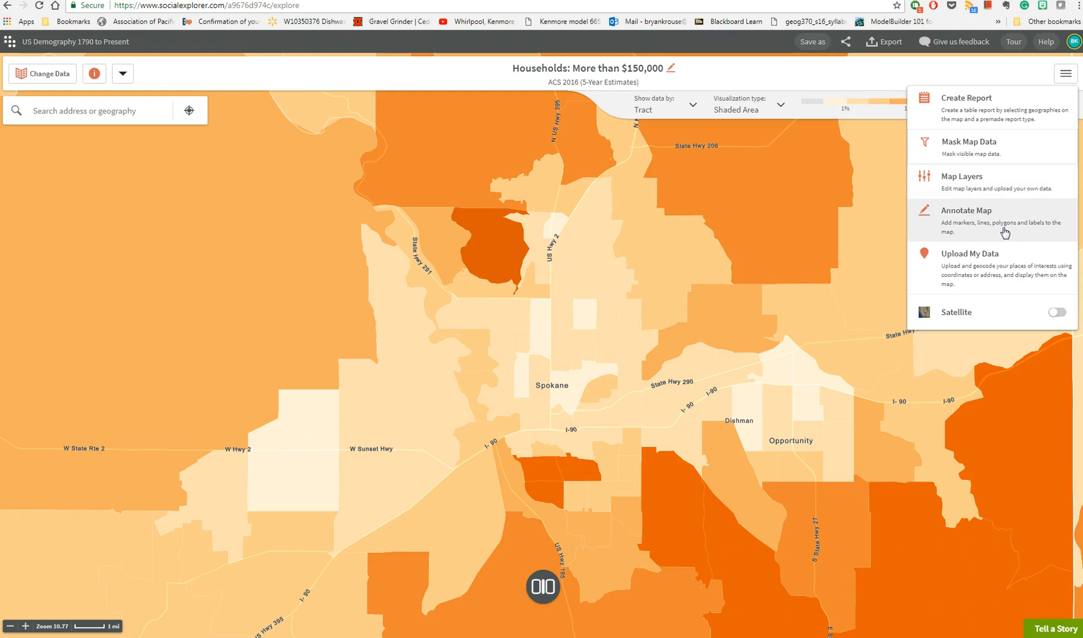
pyautogui.click(872, 77)
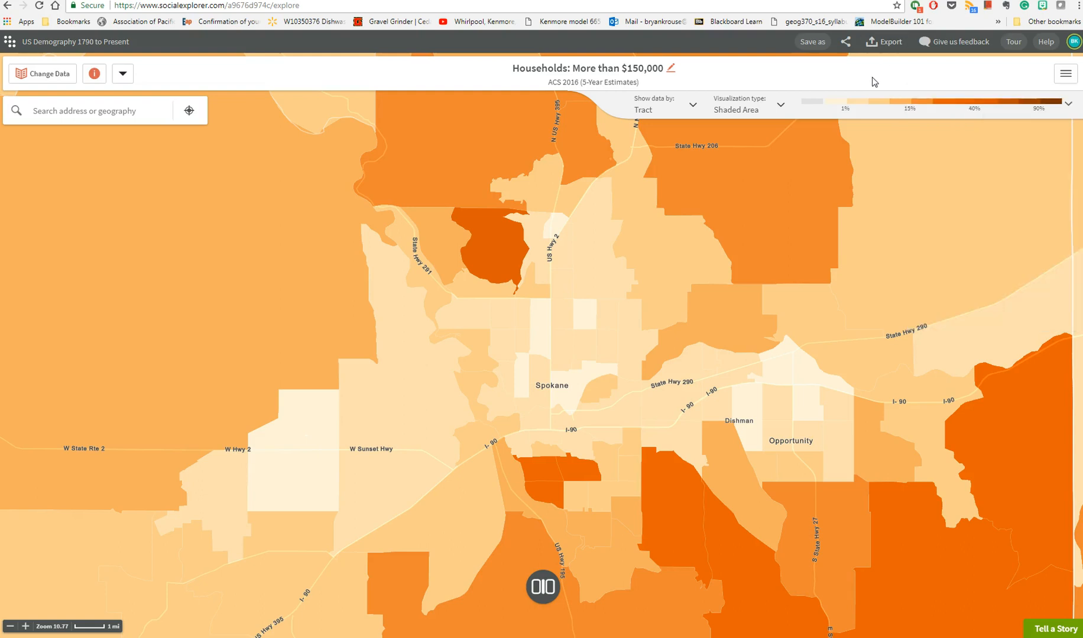